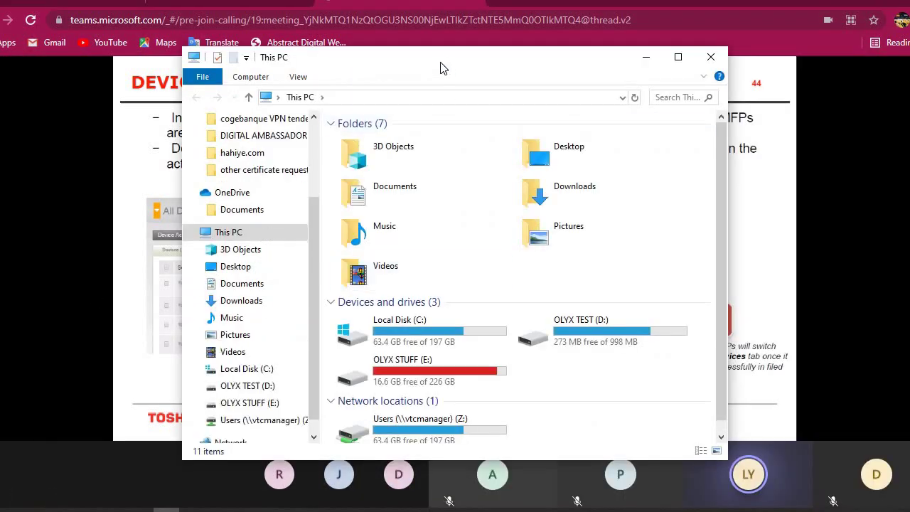
Open the tender folder inside ! SMART 4G > 2021 on the OLYX STUFF (E:) drive.
{"action": "left_click_drag", "start_coordinate": [441, 67], "coordinate": [619, 121]}
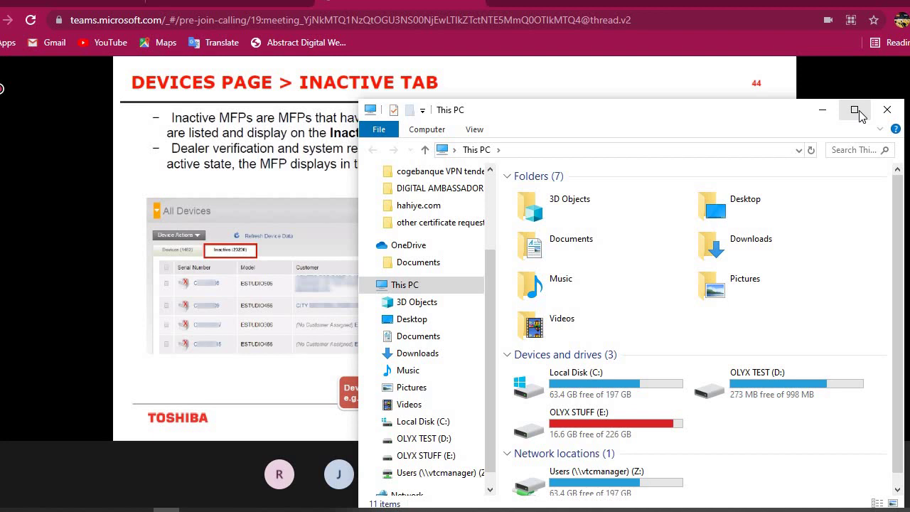
{"action": "double_click", "coordinate": [623, 421]}
{"action": "double_click", "coordinate": [534, 199]}
{"action": "left_click", "coordinate": [576, 225]}
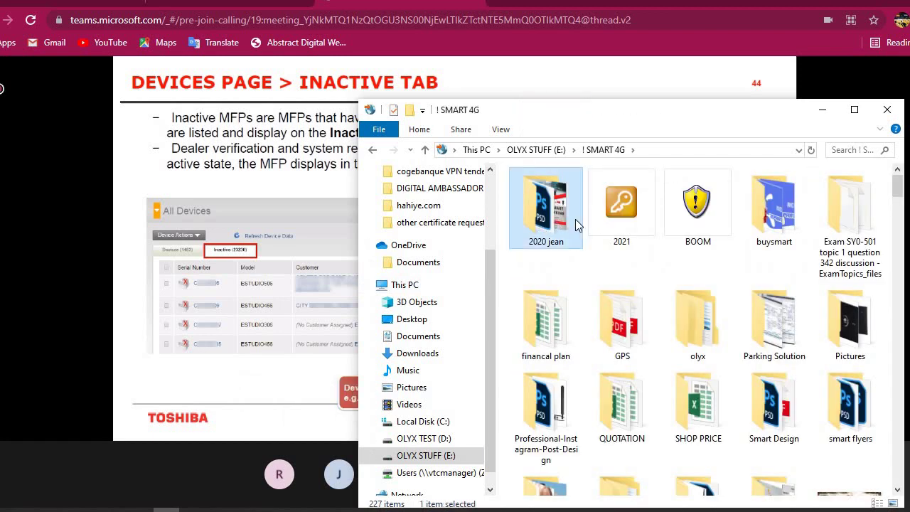
{"action": "double_click", "coordinate": [576, 225]}
{"action": "double_click", "coordinate": [575, 224]}
{"action": "key", "text": "alt+Left"}
{"action": "key", "text": "alt+Left"}
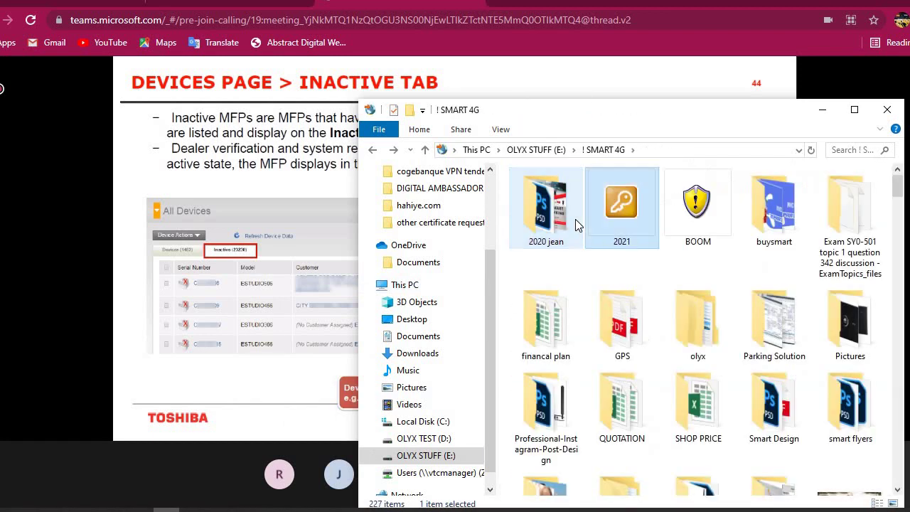
{"action": "key", "text": "Right"}
{"action": "key", "text": "Return"}
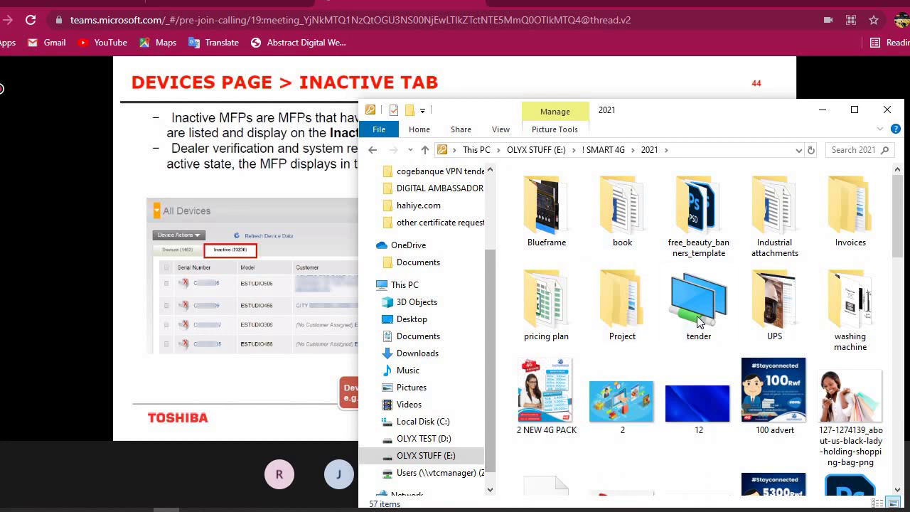
{"action": "double_click", "coordinate": [683, 329]}
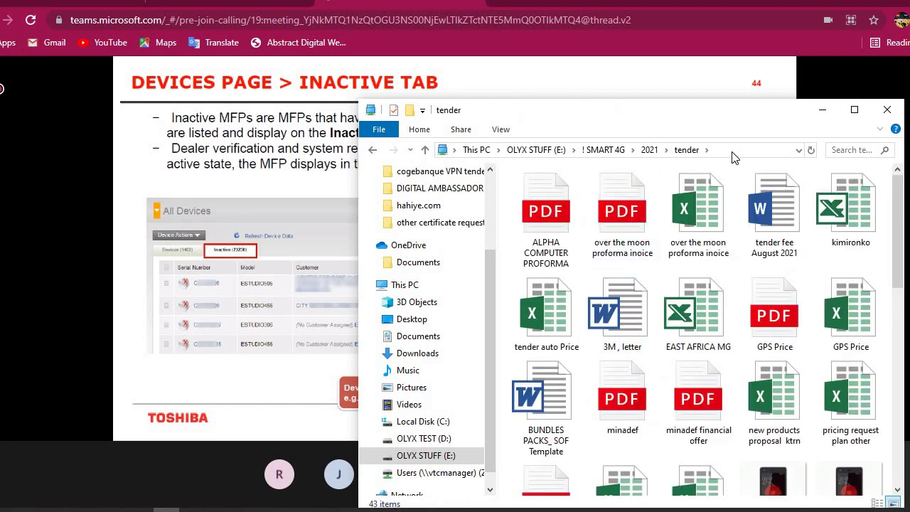
Maximize the window and look through the tender folder's contents for the certificate request folder.
{"action": "left_click", "coordinate": [854, 110]}
{"action": "scroll", "coordinate": [410, 324], "scroll_direction": "down", "scroll_amount": 1}
{"action": "left_click", "coordinate": [557, 246]}
{"action": "key", "text": "Right"}
{"action": "key", "text": "Right"}
{"action": "key", "text": "Right"}
{"action": "key", "text": "Left"}
{"action": "key", "text": "Left"}
{"action": "key", "text": "Left"}
{"action": "key", "text": "Left"}
{"action": "key", "text": "Left"}
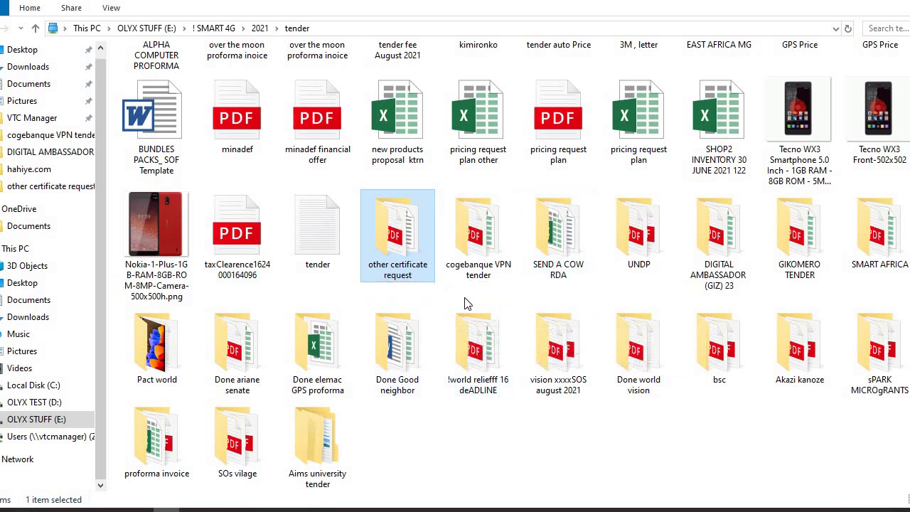
{"action": "left_click", "coordinate": [483, 286]}
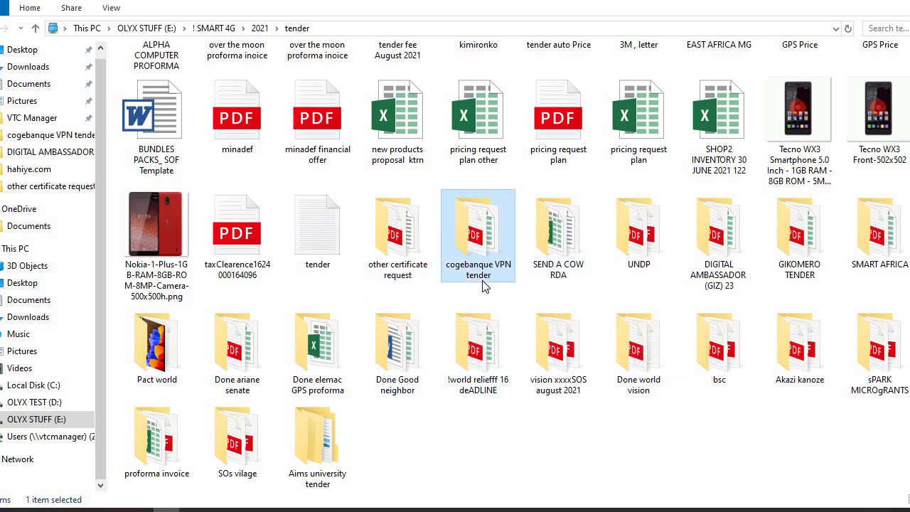
{"action": "key", "text": "Right"}
{"action": "key", "text": "Right"}
{"action": "key", "text": "Left"}
{"action": "key", "text": "Left"}
{"action": "key", "text": "Up"}
{"action": "key", "text": "Up"}
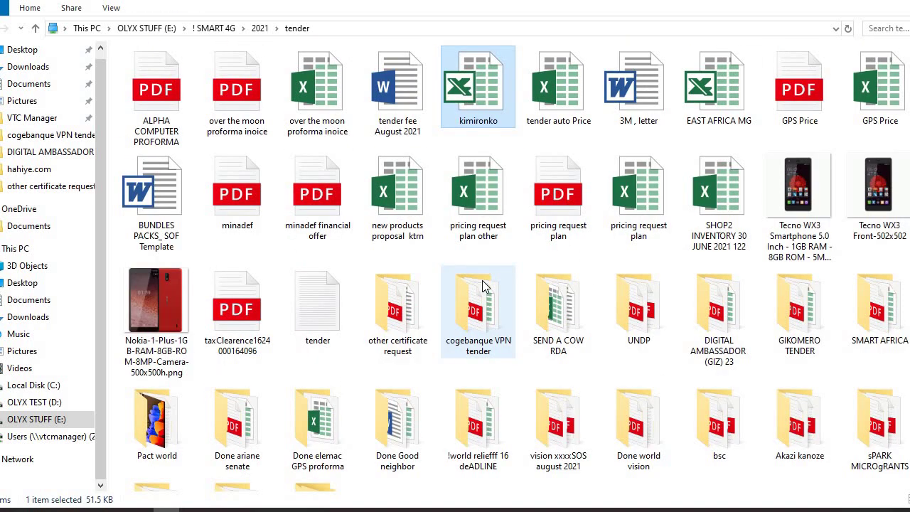
Open the B&B HEADER document from the other certificate request folder, dismiss the activation wizard and maximize the document window.
{"action": "double_click", "coordinate": [406, 304]}
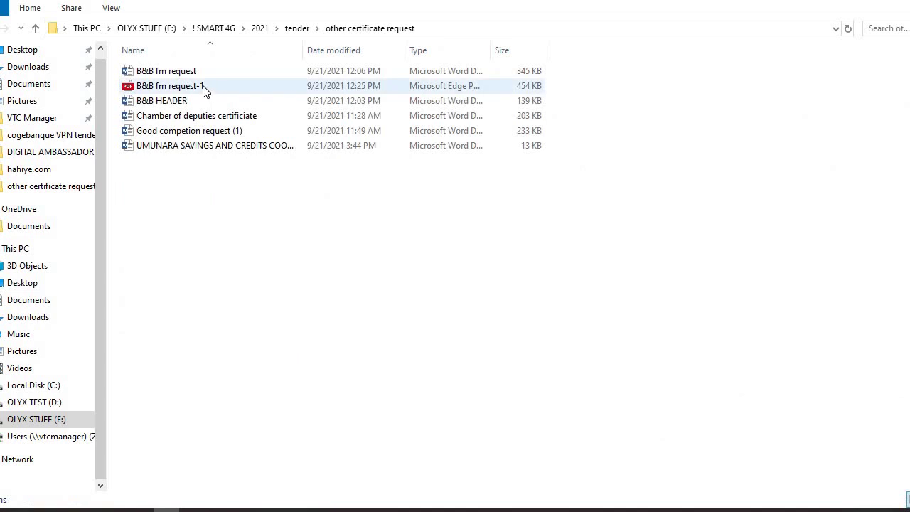
{"action": "left_click", "coordinate": [197, 77]}
{"action": "key", "text": "Down"}
{"action": "key", "text": "Down"}
{"action": "key", "text": "Return"}
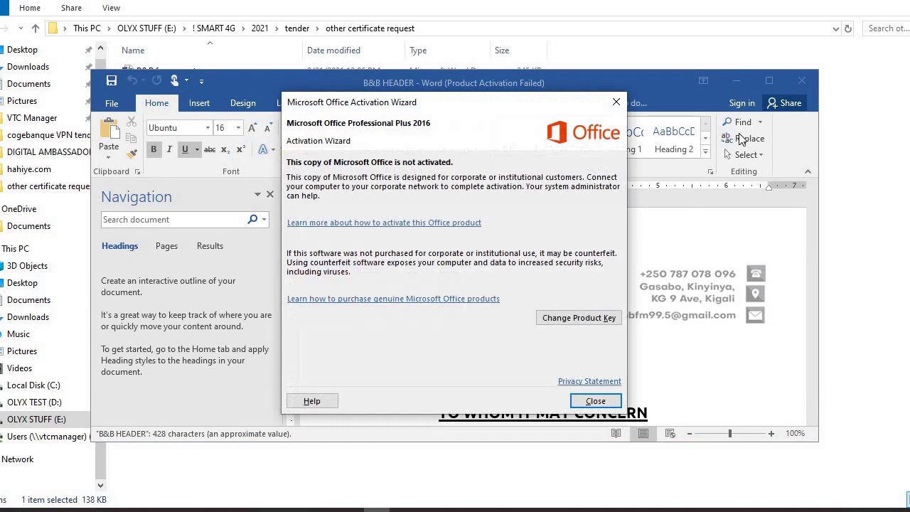
{"action": "left_click", "coordinate": [616, 102]}
{"action": "left_click", "coordinate": [771, 81]}
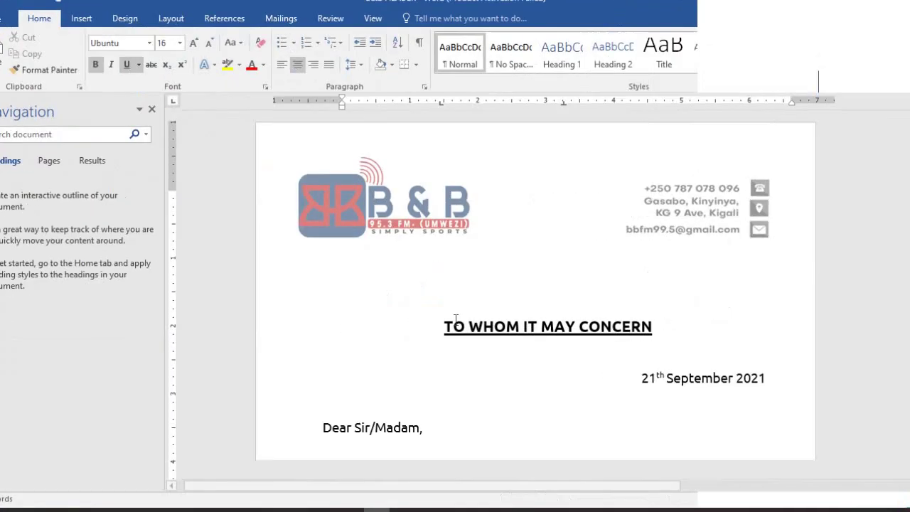
Move the signatory's surname after the given names in the signature block at the end of the letter.
{"action": "scroll", "coordinate": [456, 323], "scroll_direction": "down", "scroll_amount": 7}
{"action": "scroll", "coordinate": [456, 324], "scroll_direction": "down", "scroll_amount": 3}
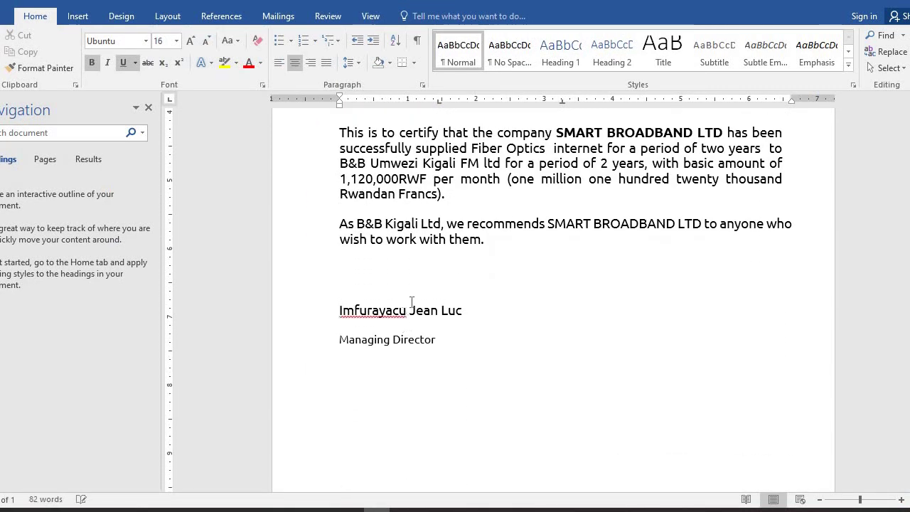
{"action": "mouse_move", "coordinate": [340, 313]}
{"action": "left_mouse_down"}
{"action": "mouse_move", "coordinate": [375, 313]}
{"action": "mouse_move", "coordinate": [334, 313]}
{"action": "left_mouse_up"}
{"action": "key", "text": "ctrl+c"}
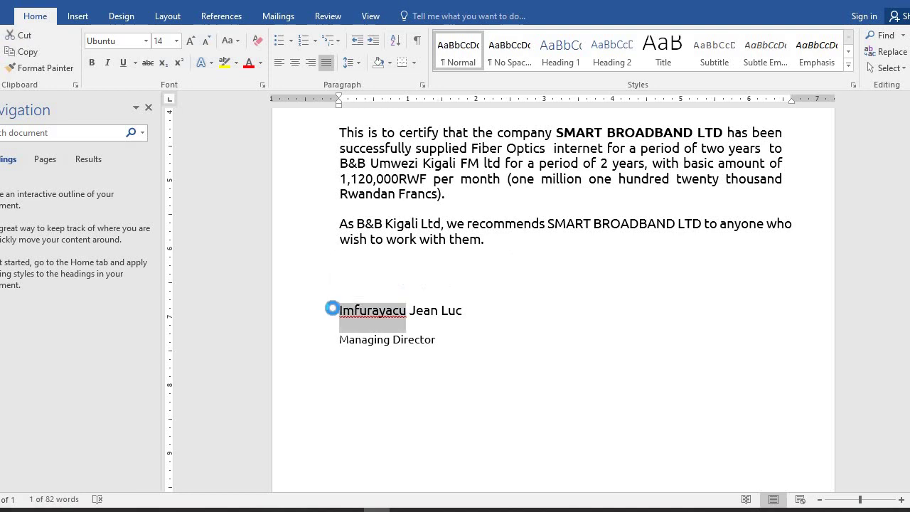
{"action": "key", "text": "Delete"}
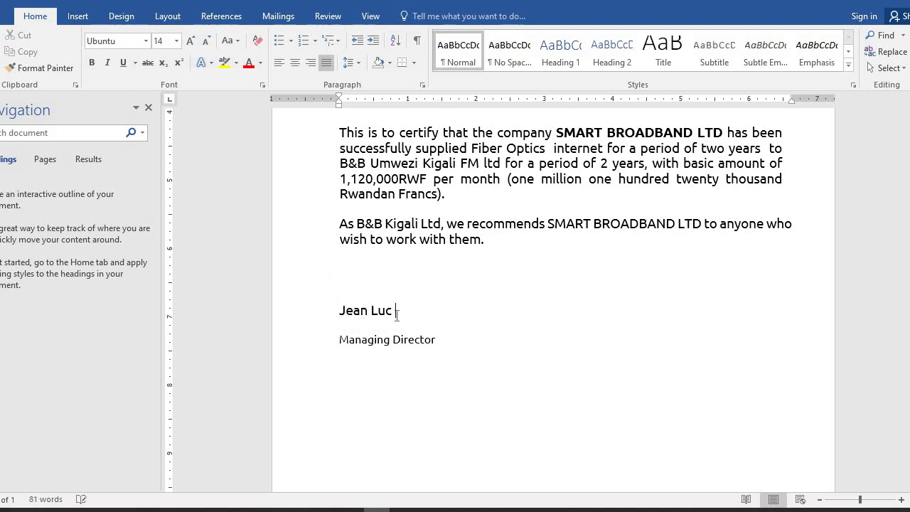
{"action": "key", "text": "ctrl+v"}
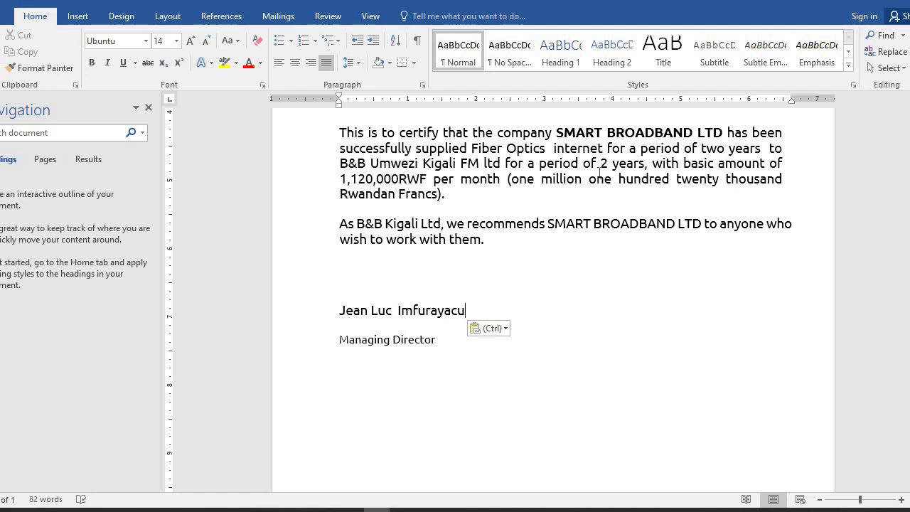
Set the second supply period in the certification paragraph, after the client company's name, to "18 months".
{"action": "left_click", "coordinate": [644, 162]}
{"action": "key", "text": "BackSpace"}
{"action": "key", "text": "BackSpace"}
{"action": "key", "text": "BackSpace"}
{"action": "key", "text": "BackSpace"}
{"action": "key", "text": "BackSpace"}
{"action": "key", "text": "BackSpace"}
{"action": "key", "text": "BackSpace"}
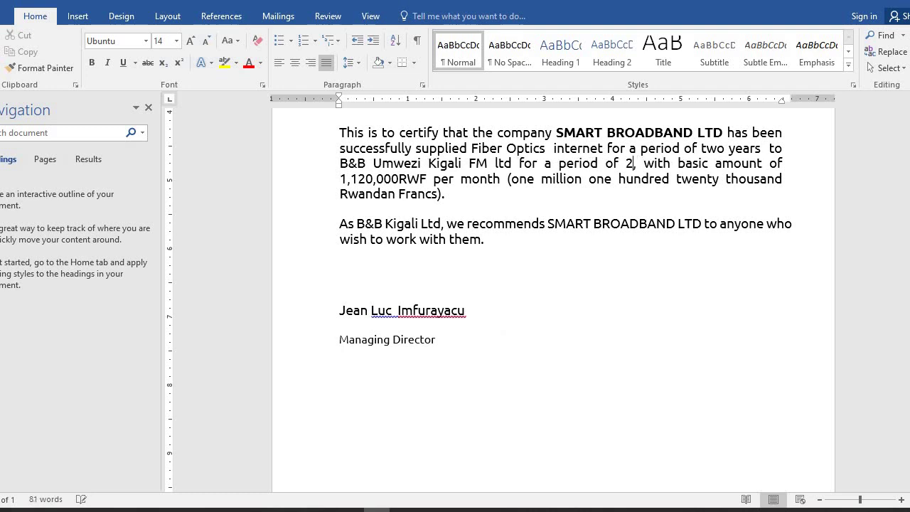
{"action": "type", "text": "18 month"}
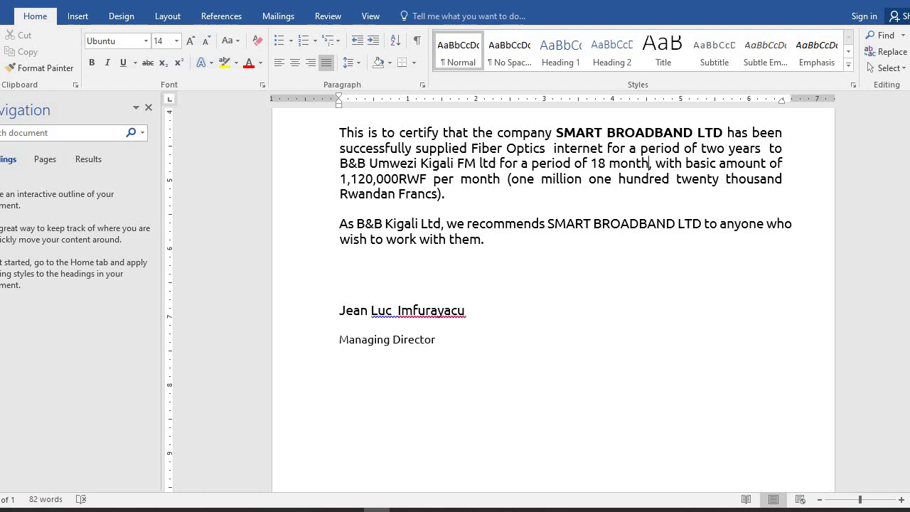
{"action": "type", "text": "s"}
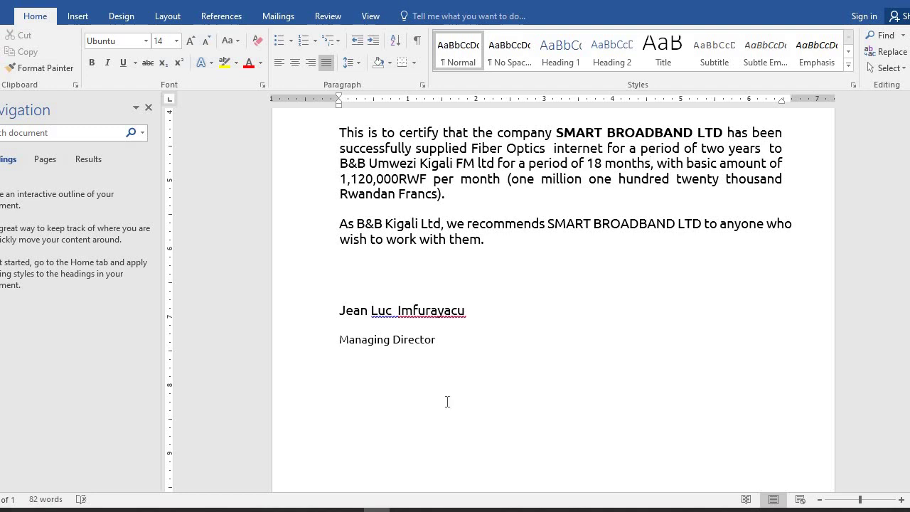
Replace the signatory's job title with "CHIEF Operations Office".
{"action": "triple_click", "coordinate": [338, 340]}
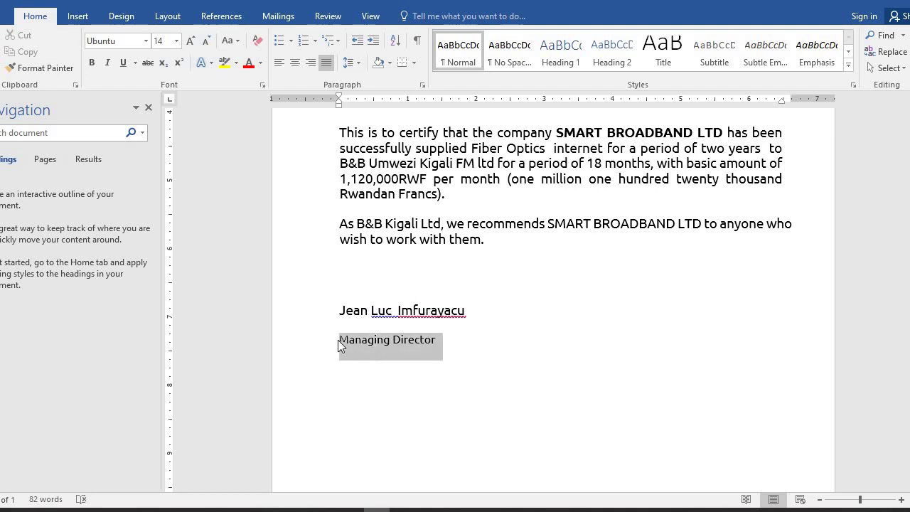
{"action": "key", "text": "Delete"}
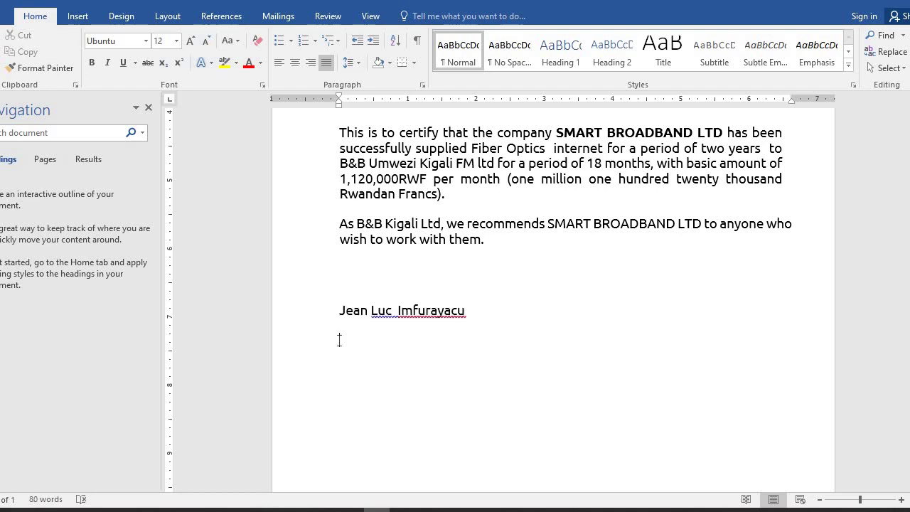
{"action": "type", "text": "CHIE"}
{"action": "type", "text": "F "}
{"action": "type", "text": "OF"}
{"action": "key", "text": "BackSpace"}
{"action": "type", "text": "perations"}
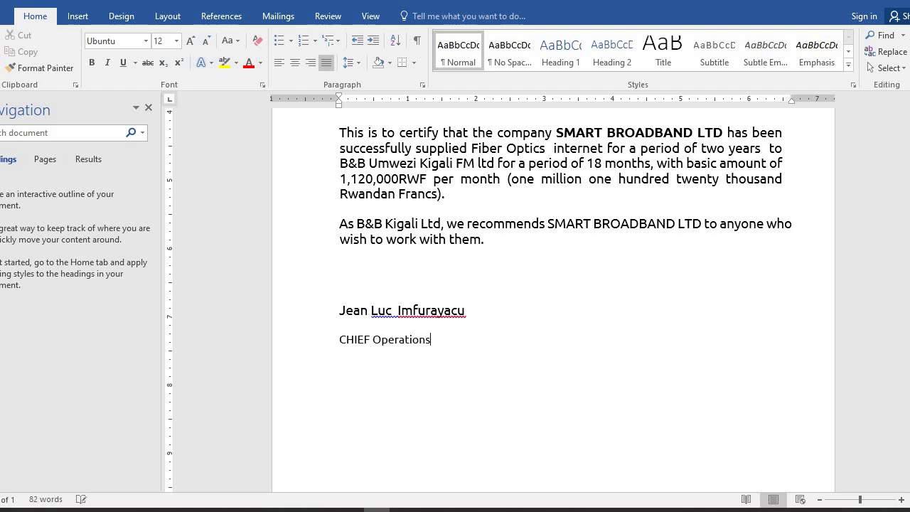
{"action": "type", "text": " Office"}
Add the abbreviation "(C.O.O)" after the job title and bring it onto the same line.
{"action": "key", "text": "Return"}
{"action": "key", "text": "Tab"}
{"action": "type", "text": "(C.O.)"}
{"action": "key", "text": "BackSpace"}
{"action": "type", "text": "O)"}
{"action": "left_click", "coordinate": [469, 339]}
{"action": "key", "text": "Return"}
{"action": "key", "text": "BackSpace"}
{"action": "key", "text": "BackSpace"}
{"action": "key", "text": "BackSpace"}
{"action": "key", "text": "BackSpace"}
{"action": "key", "text": "BackSpace"}
{"action": "key", "text": "BackSpace"}
{"action": "key", "text": "BackSpace"}
{"action": "key", "text": "BackSpace"}
{"action": "key", "text": "BackSpace"}
{"action": "key", "text": "End"}
Add the company line "B&B FM LTD" below the job title.
{"action": "key", "text": "Return"}
{"action": "type", "text": "B"}
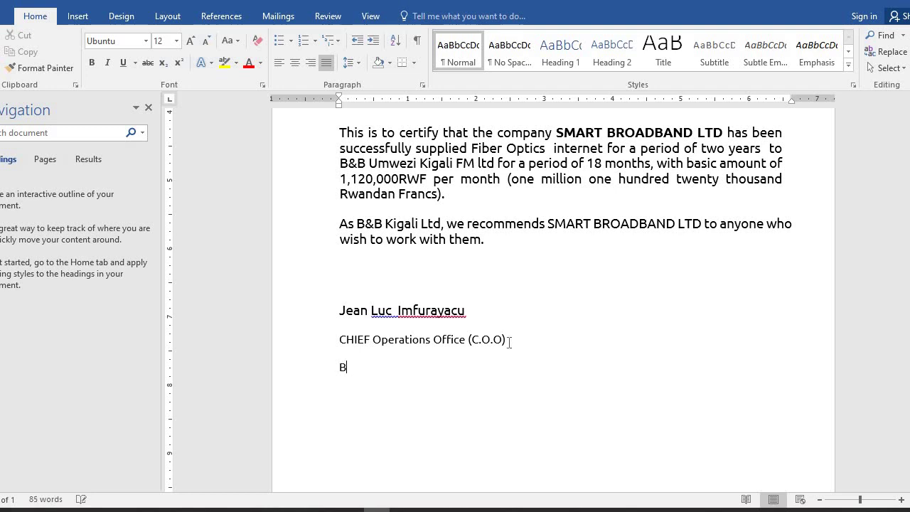
{"action": "type", "text": "&B FM LTD"}
{"action": "left_click", "coordinate": [334, 367]}
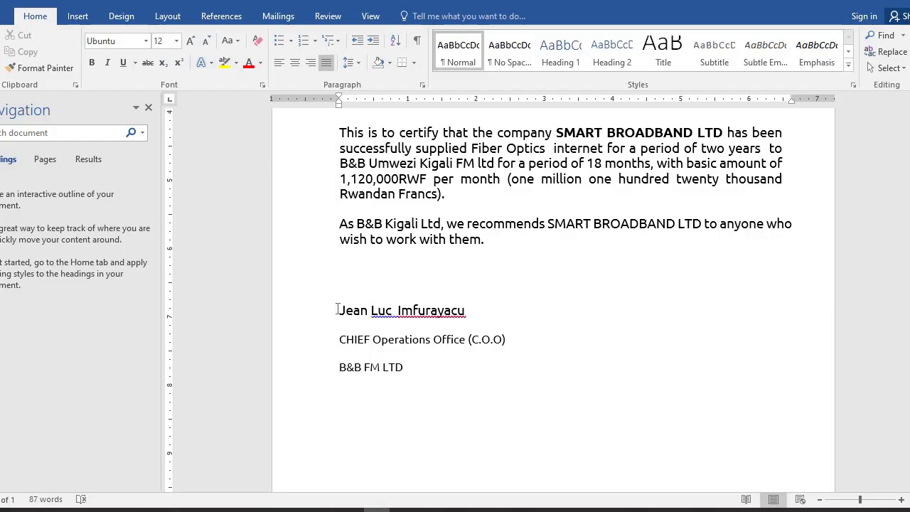
{"action": "key", "text": "BackSpace"}
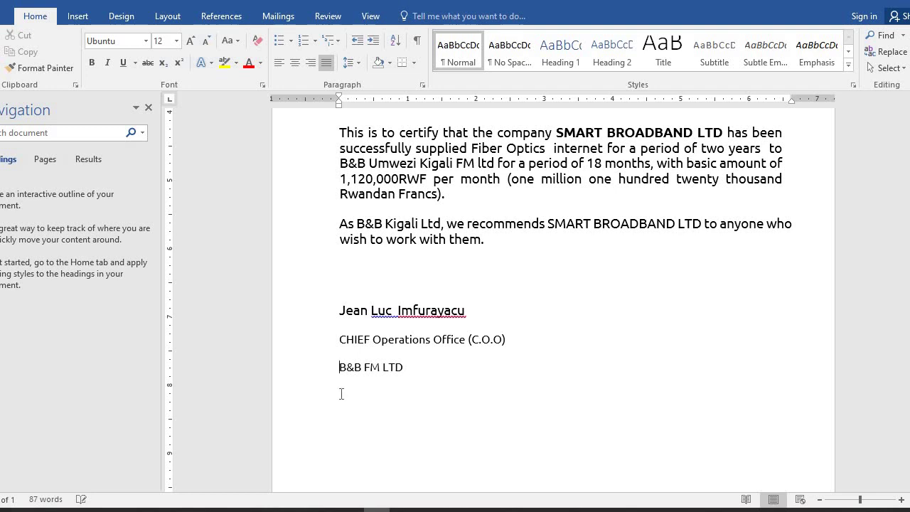
{"action": "left_click", "coordinate": [340, 311]}
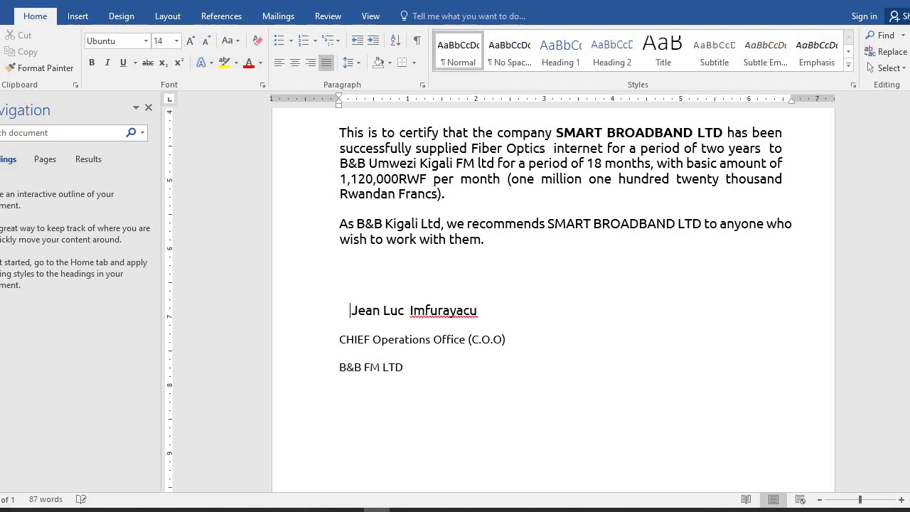
{"action": "key", "text": "BackSpace"}
{"action": "key", "text": "BackSpace"}
{"action": "key", "text": "BackSpace"}
{"action": "key", "text": "BackSpace"}
{"action": "key", "text": "BackSpace"}
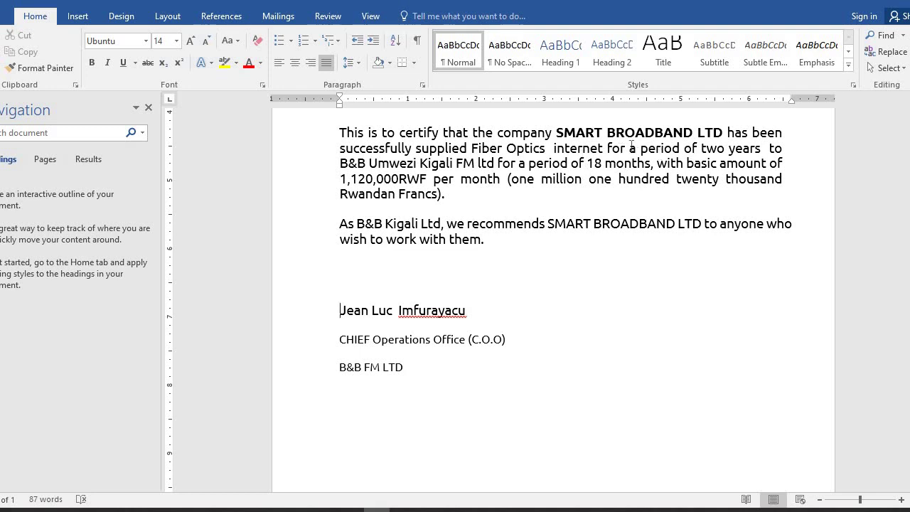
Set the first supply period in the certification paragraph, after "Fiber Optics internet", to "1 year".
{"action": "left_click", "coordinate": [727, 149]}
{"action": "key", "text": "BackSpace"}
{"action": "key", "text": "BackSpace"}
{"action": "key", "text": "BackSpace"}
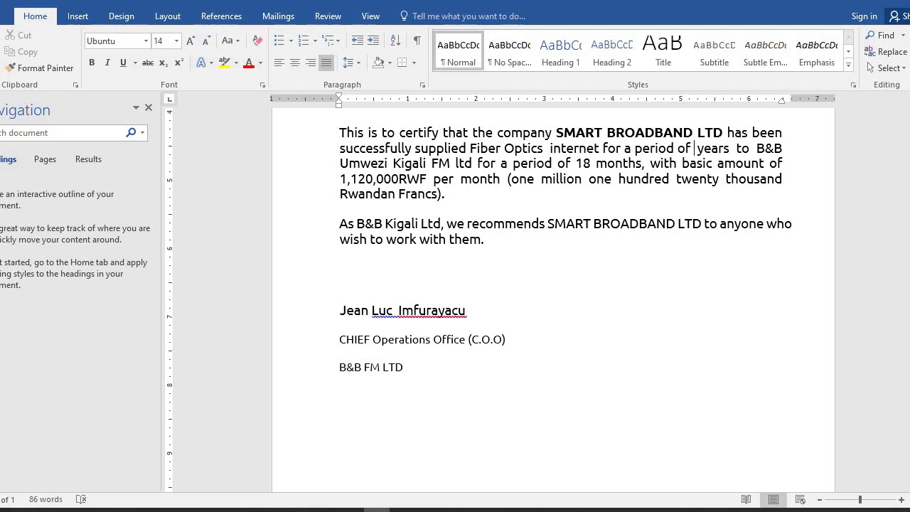
{"action": "left_click", "coordinate": [731, 148]}
{"action": "key", "text": "BackSpace"}
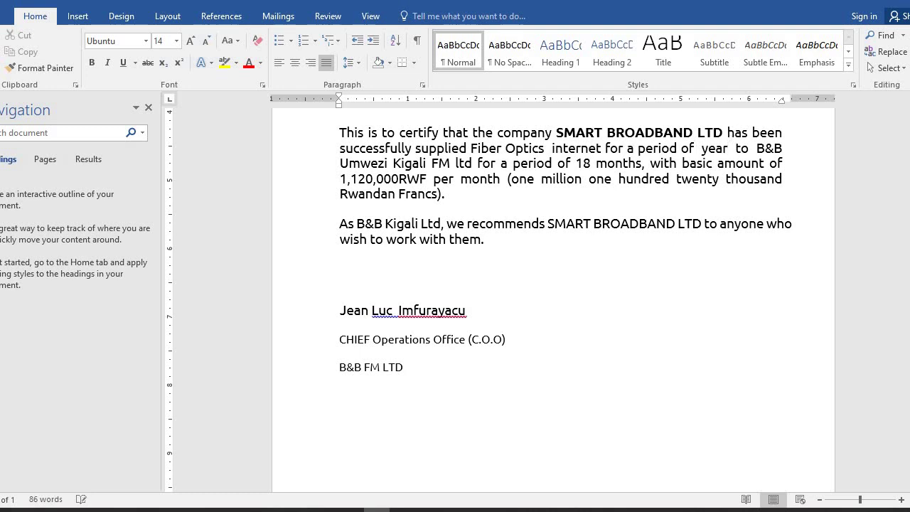
{"action": "left_click", "coordinate": [702, 148]}
{"action": "type", "text": "1"}
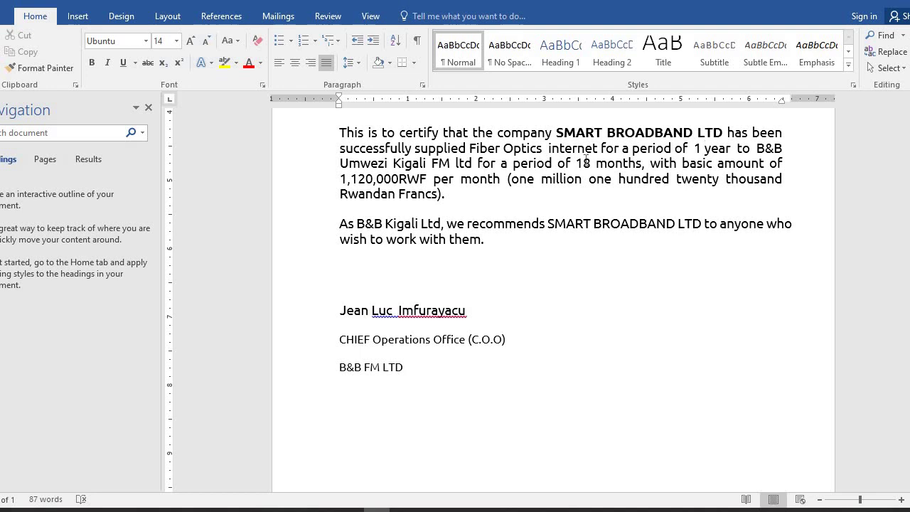
Delete the repeated phrase "for a period of 18 months" after "B&B Umwezi Kigali FM ltd".
{"action": "left_click", "coordinate": [643, 163]}
{"action": "key", "text": "BackSpace"}
{"action": "key", "text": "BackSpace"}
{"action": "key", "text": "BackSpace"}
{"action": "key", "text": "BackSpace"}
{"action": "key", "text": "BackSpace"}
{"action": "key", "text": "BackSpace"}
{"action": "key", "text": "BackSpace"}
{"action": "key", "text": "BackSpace"}
{"action": "key", "text": "BackSpace"}
{"action": "key", "text": "BackSpace"}
{"action": "key", "text": "BackSpace"}
{"action": "key", "text": "BackSpace"}
{"action": "key", "text": "BackSpace"}
{"action": "key", "text": "BackSpace"}
{"action": "key", "text": "BackSpace"}
{"action": "key", "text": "BackSpace"}
{"action": "key", "text": "BackSpace"}
{"action": "key", "text": "BackSpace"}
{"action": "key", "text": "BackSpace"}
{"action": "key", "text": "BackSpace"}
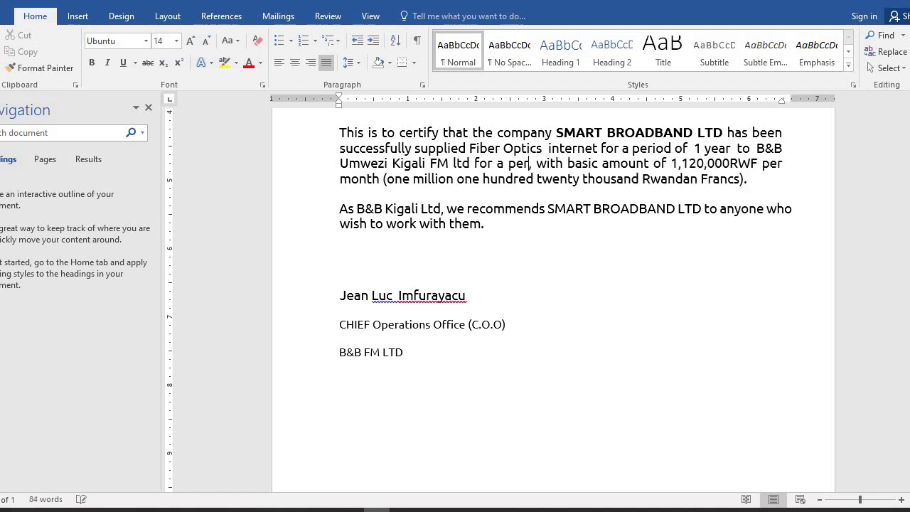
{"action": "key", "text": "BackSpace"}
{"action": "key", "text": "BackSpace"}
{"action": "key", "text": "BackSpace"}
{"action": "key", "text": "BackSpace"}
{"action": "key", "text": "BackSpace"}
{"action": "key", "text": "BackSpace"}
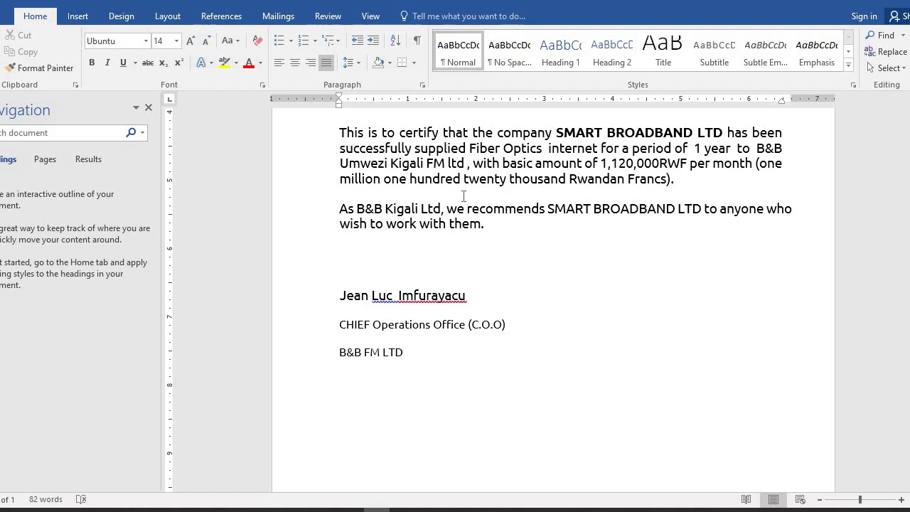
Clear the spelling mark on the signatory's surname and correct the double space within the name.
{"action": "double_click", "coordinate": [418, 296]}
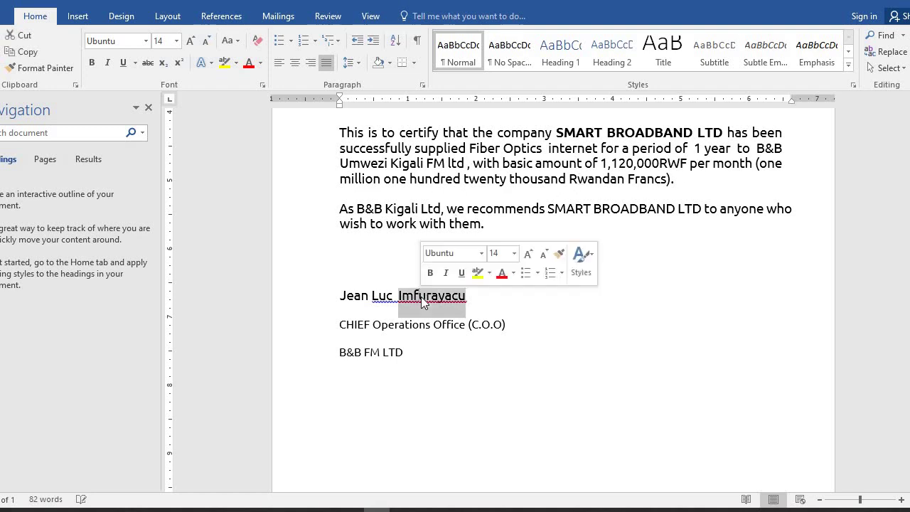
{"action": "left_click", "coordinate": [411, 299]}
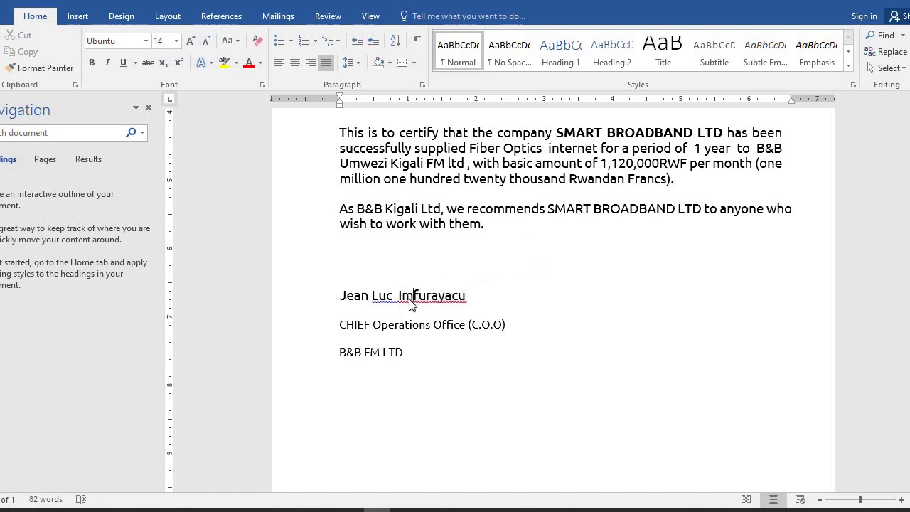
{"action": "right_click", "coordinate": [410, 302]}
{"action": "left_click", "coordinate": [486, 334]}
{"action": "scroll", "coordinate": [447, 316], "scroll_direction": "up", "scroll_amount": 1}
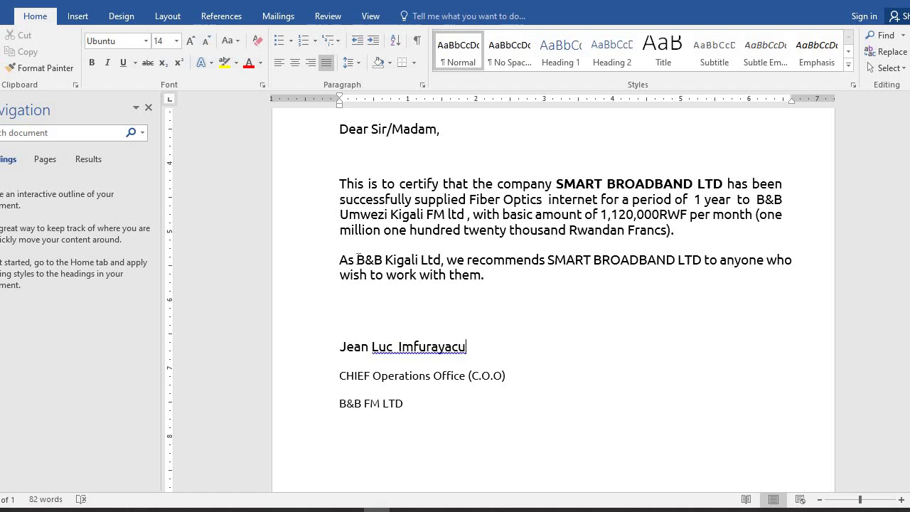
{"action": "right_click", "coordinate": [464, 348]}
{"action": "left_click", "coordinate": [488, 365]}
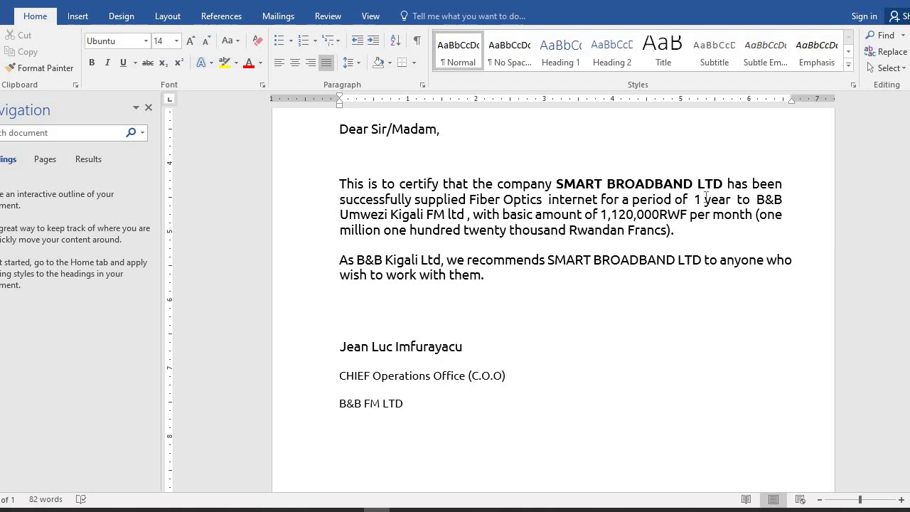
Delete the phrase "for a period of 1 year" after "Fiber Optics internet" in the certification paragraph.
{"action": "left_click", "coordinate": [733, 200]}
{"action": "left_click", "coordinate": [623, 202], "text": "shift"}
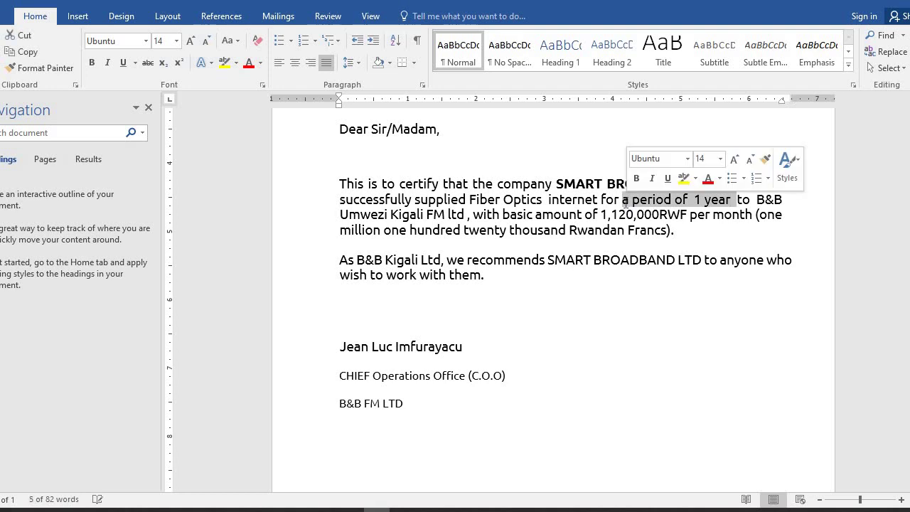
{"action": "key", "text": "Delete"}
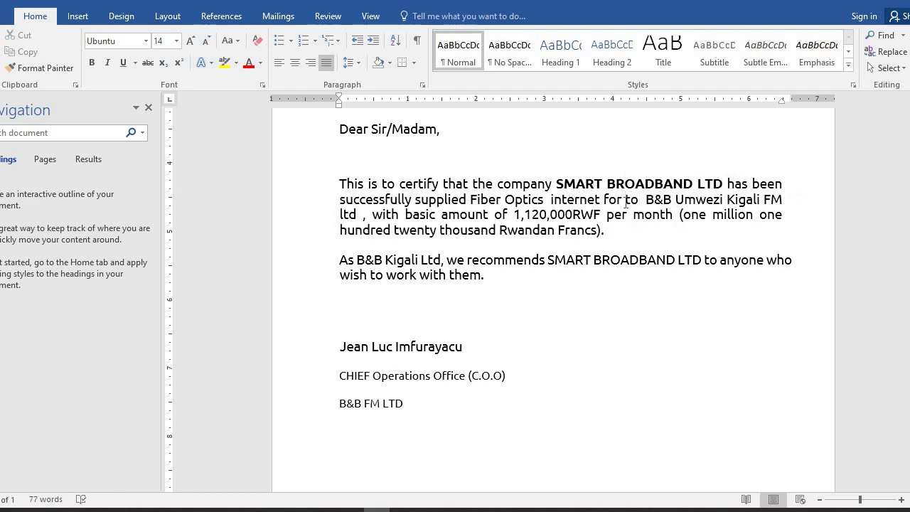
{"action": "key", "text": "BackSpace"}
{"action": "key", "text": "BackSpace"}
{"action": "key", "text": "BackSpace"}
{"action": "key", "text": "BackSpace"}
Insert "in the year of 2020" between "internet" and "to B&B" in the certification paragraph.
{"action": "type", "text": "in the yea"}
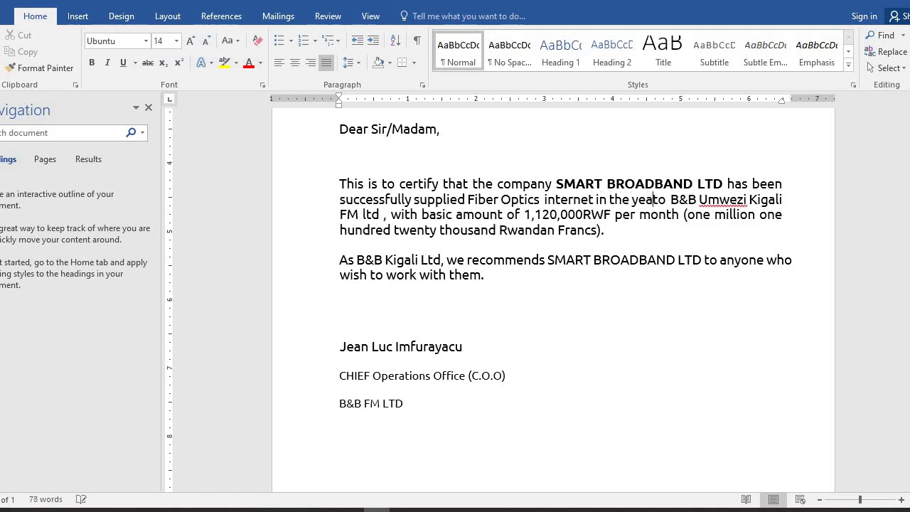
{"action": "type", "text": "r od "}
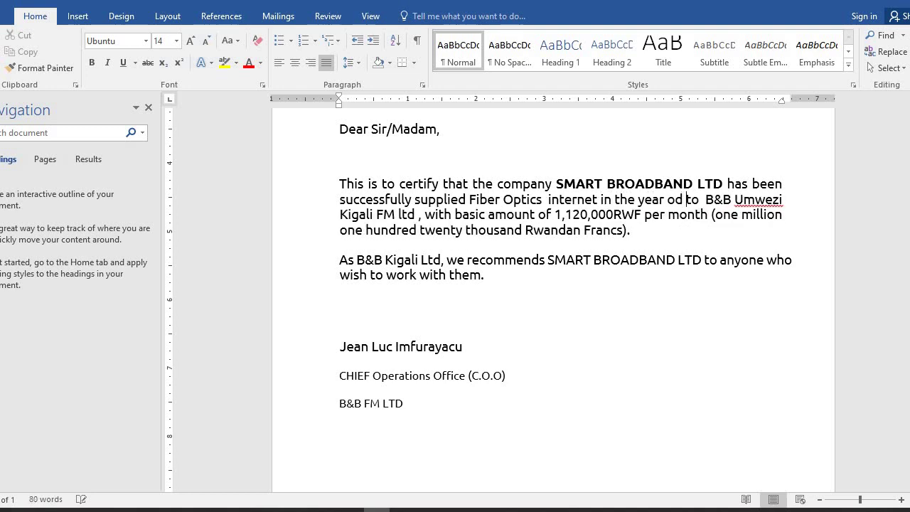
{"action": "type", "text": "2020"}
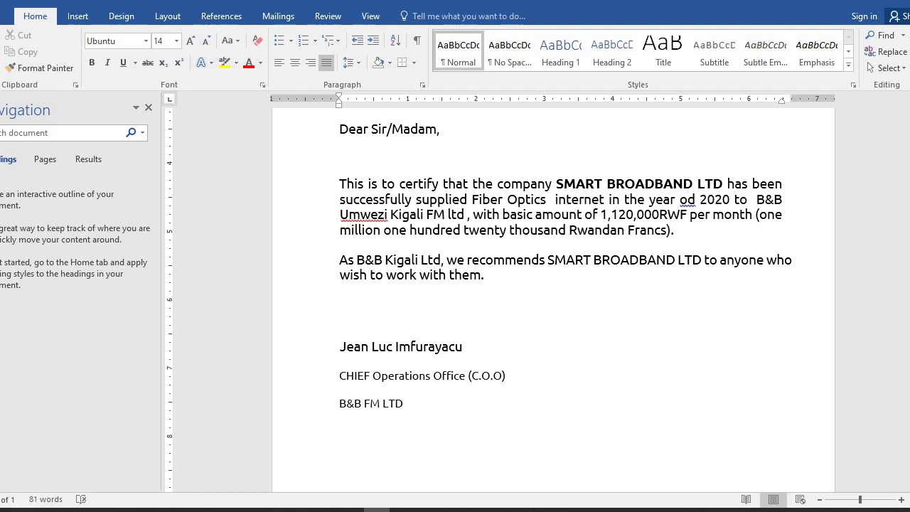
{"action": "left_click", "coordinate": [699, 199]}
{"action": "key", "text": "BackSpace"}
{"action": "key", "text": "BackSpace"}
{"action": "type", "text": "f"}
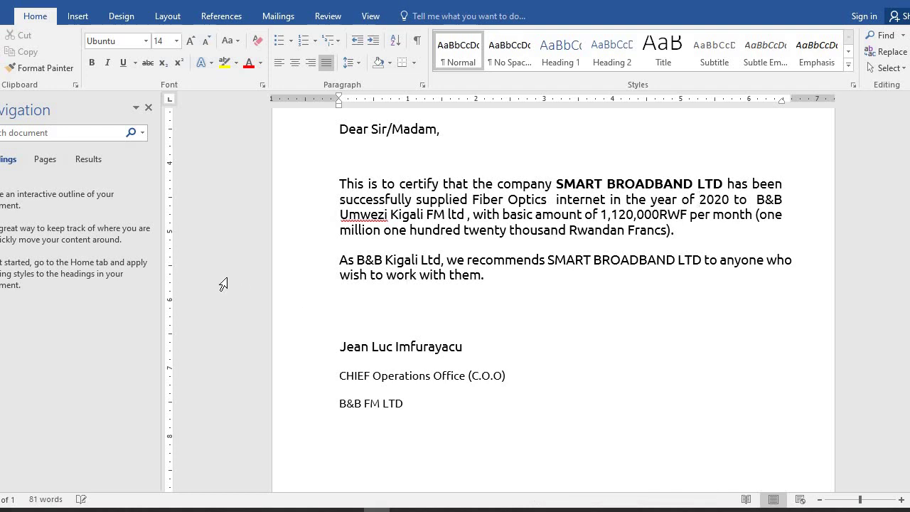
Start saving a copy of the letter in the "other certificate request" folder with PDF as the file type.
{"action": "left_click", "coordinate": [8, 15]}
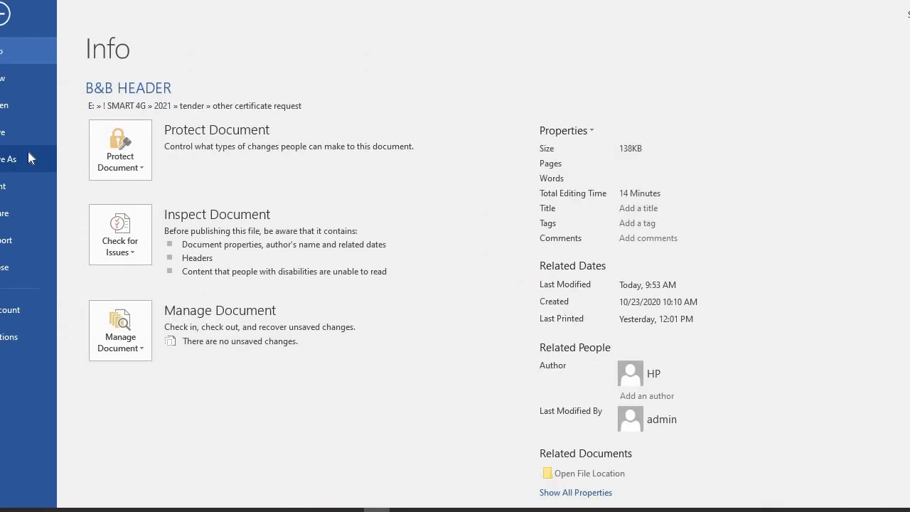
{"action": "left_click", "coordinate": [27, 154]}
{"action": "left_click", "coordinate": [441, 124]}
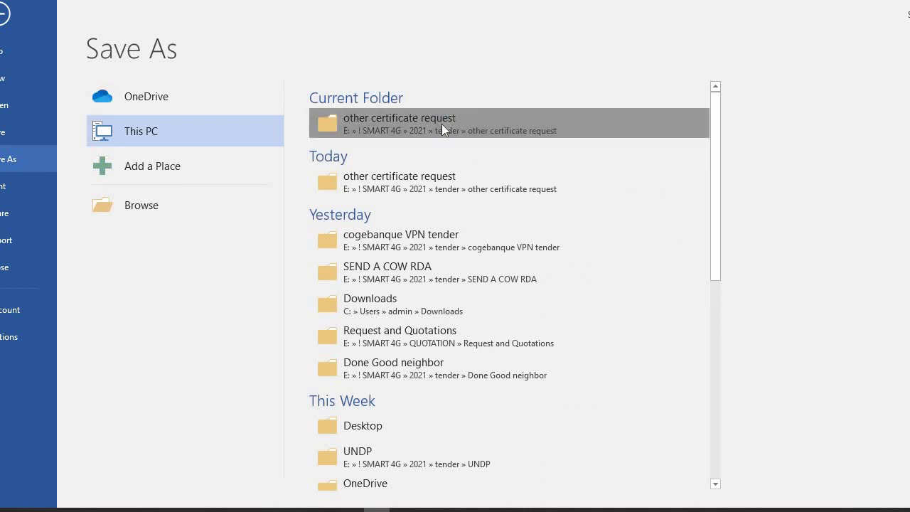
{"action": "left_click", "coordinate": [191, 244]}
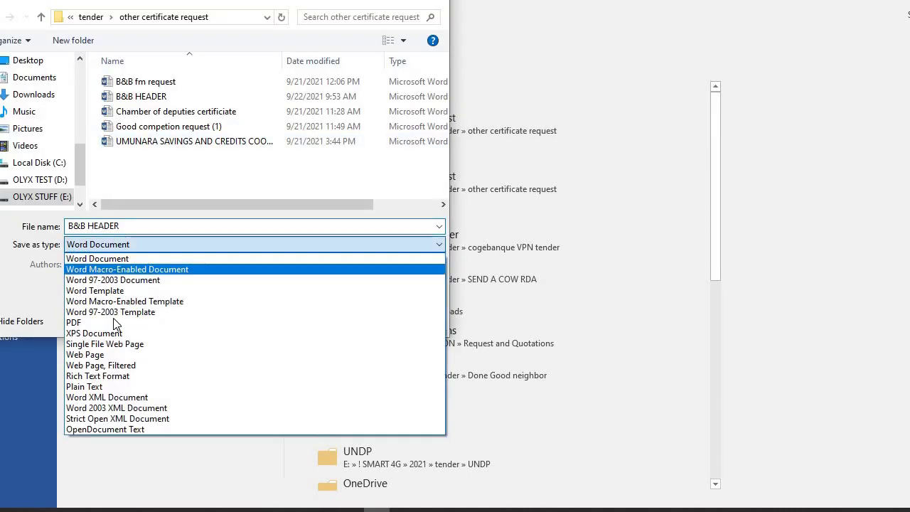
{"action": "left_click", "coordinate": [108, 319]}
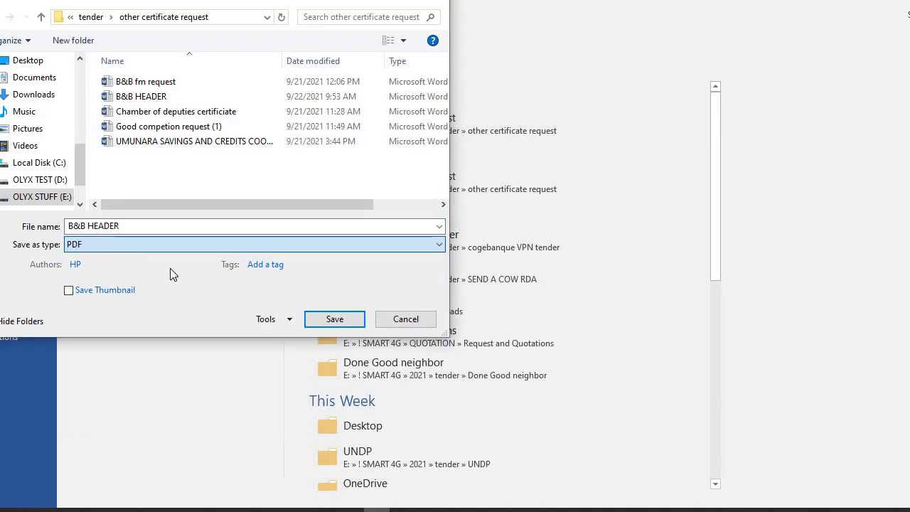
Name the PDF copy "B&B request" and save it.
{"action": "left_click", "coordinate": [239, 225]}
{"action": "left_click", "coordinate": [240, 226]}
{"action": "key", "text": "BackSpace"}
{"action": "key", "text": "BackSpace"}
{"action": "key", "text": "BackSpace"}
{"action": "key", "text": "BackSpace"}
{"action": "key", "text": "BackSpace"}
{"action": "key", "text": "BackSpace"}
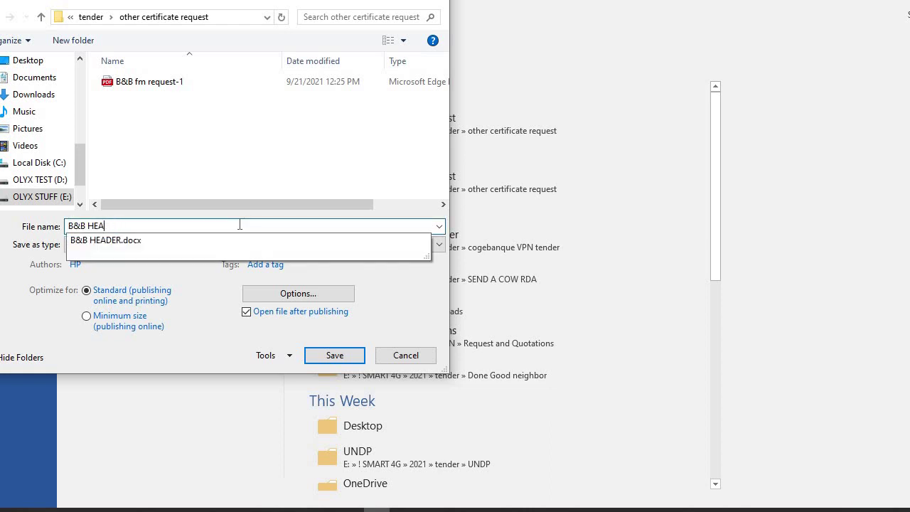
{"action": "type", "text": "request"}
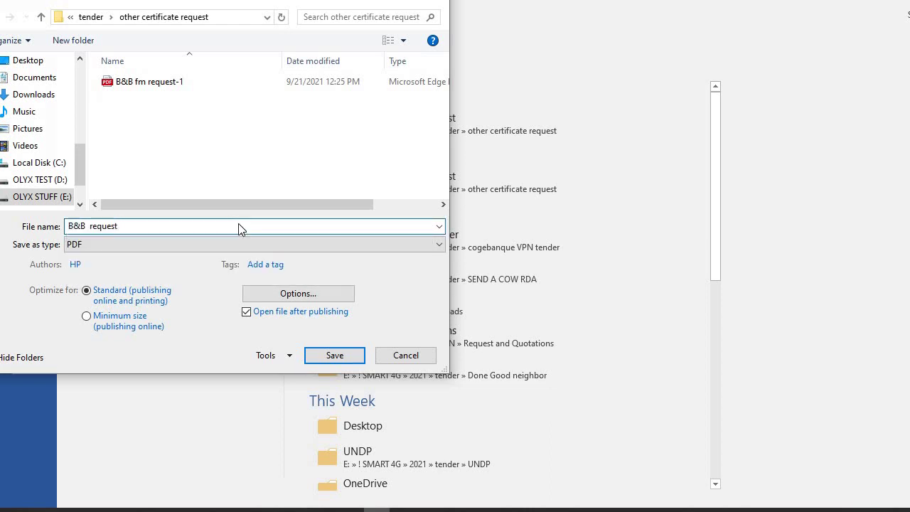
{"action": "key", "text": "Return"}
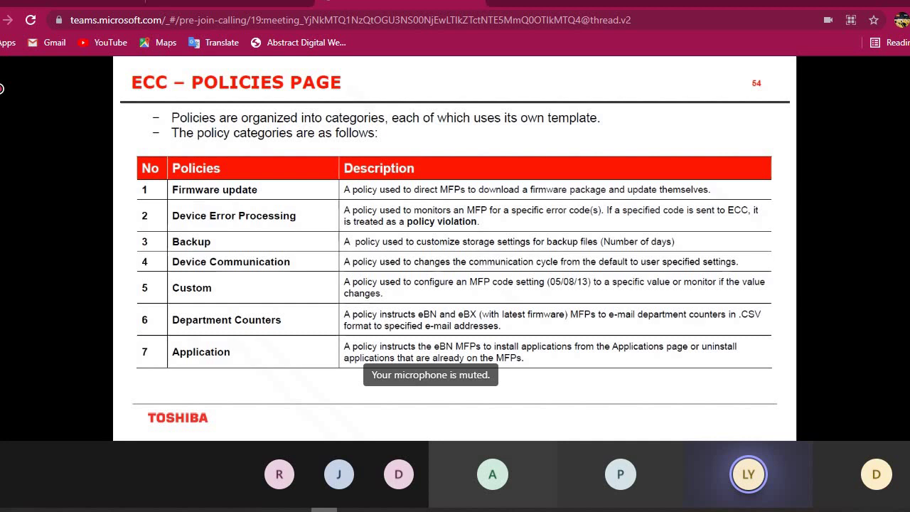
Review the exported request PDF in the browser down to the signature block.
{"action": "left_click", "coordinate": [364, 510]}
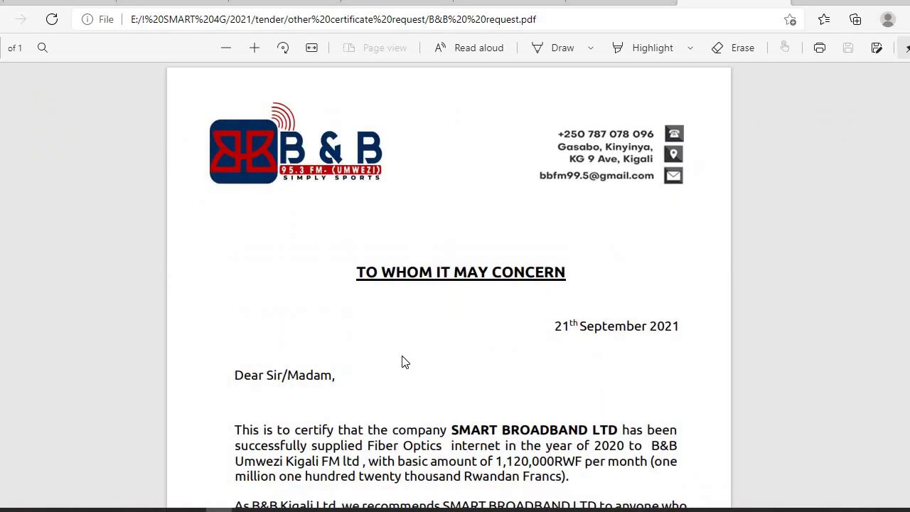
{"action": "scroll", "coordinate": [402, 362], "scroll_direction": "down", "scroll_amount": 5}
{"action": "scroll", "coordinate": [403, 362], "scroll_direction": "down", "scroll_amount": 1}
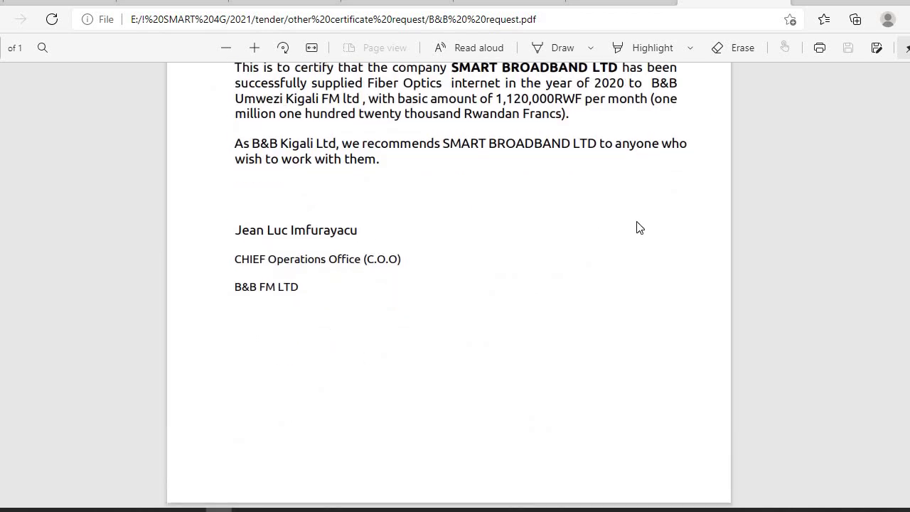
Switch to WhatsApp Web, reduce the "other certificate request" folder window to a smaller size, and dismiss WhatsApp's notification prompt.
{"action": "left_click", "coordinate": [173, 2]}
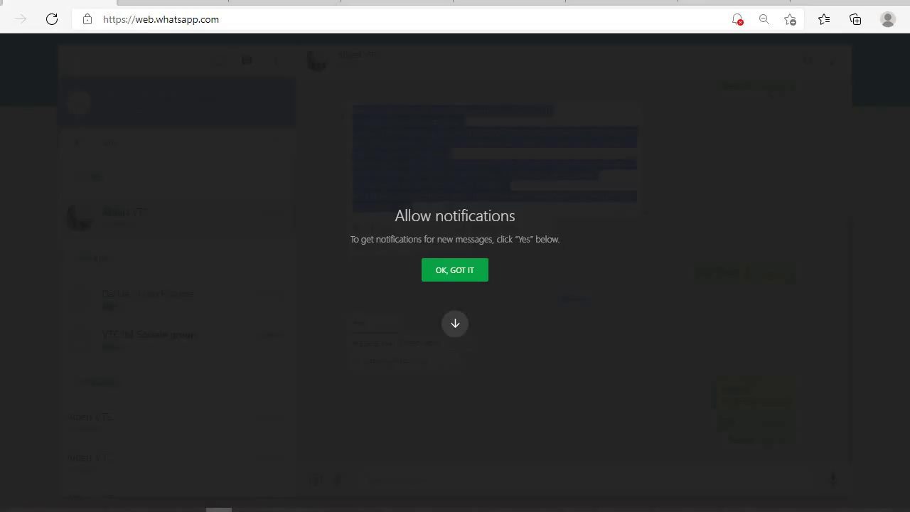
{"action": "key", "text": "alt+Tab"}
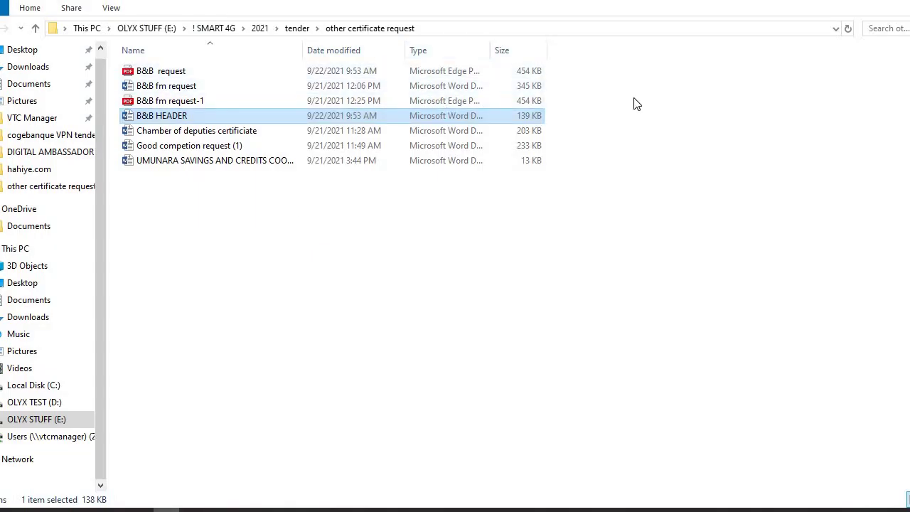
{"action": "key", "text": "super+Down"}
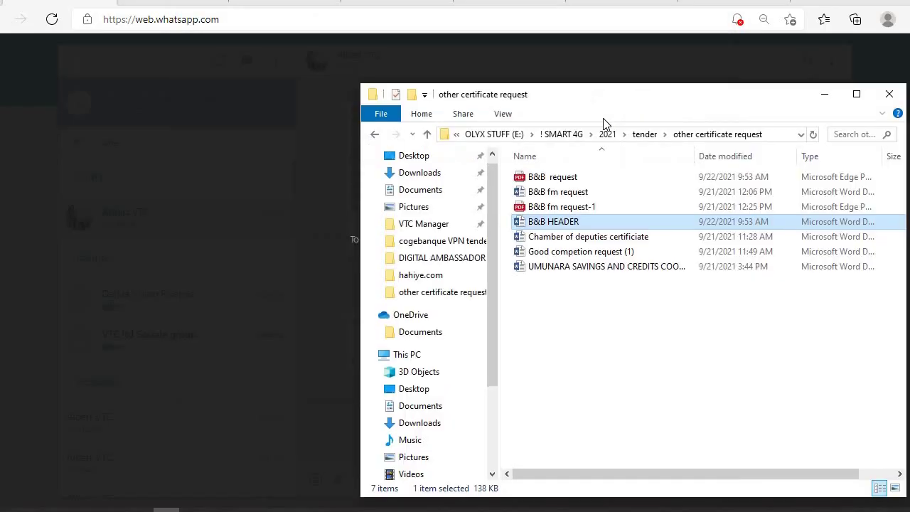
{"action": "left_click", "coordinate": [303, 189]}
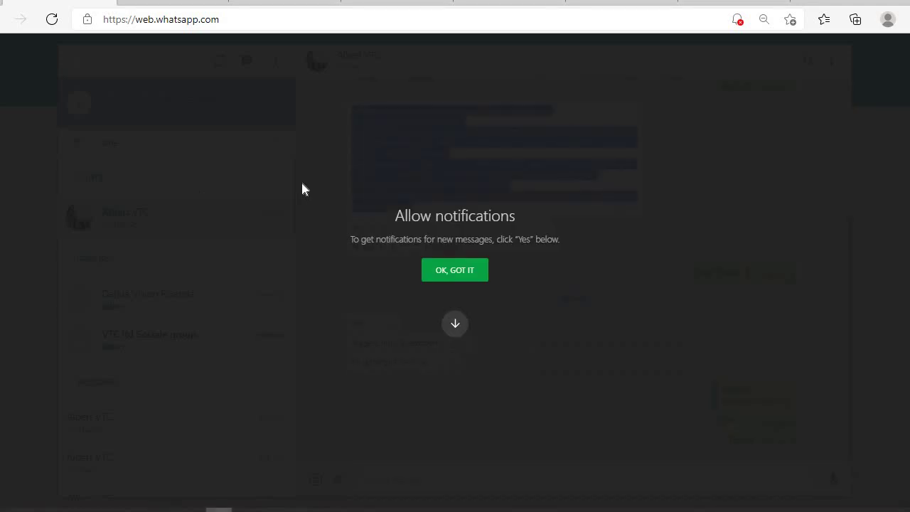
{"action": "left_click", "coordinate": [441, 274]}
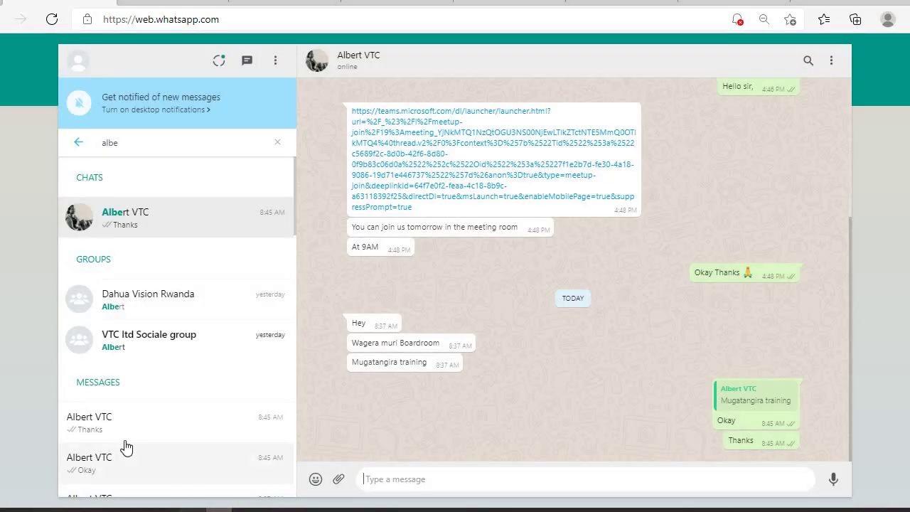
Clear the WhatsApp chat search and open the unread contact chat and the Smart Team group chat.
{"action": "left_click", "coordinate": [77, 147]}
{"action": "left_click", "coordinate": [139, 307]}
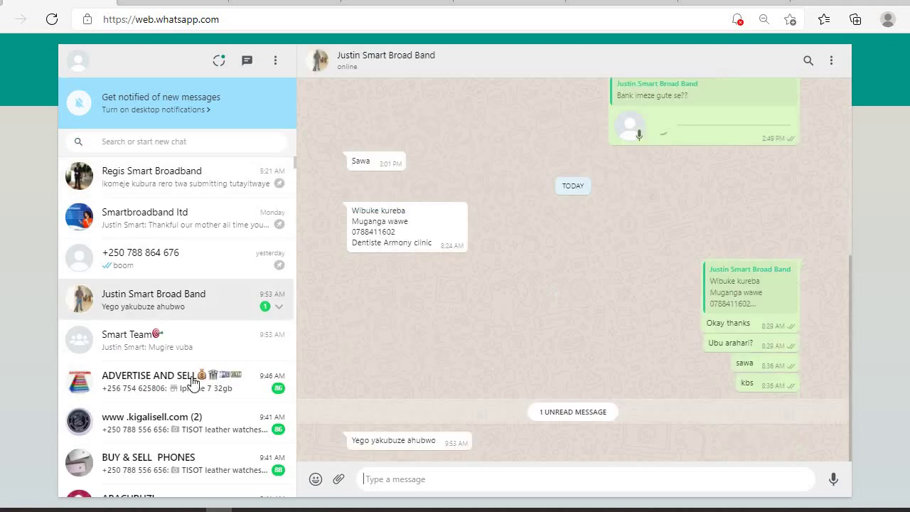
{"action": "left_click", "coordinate": [148, 347]}
Open the "B&B request" PDF from the "other certificate request" folder and check its certification text and signature block.
{"action": "key", "text": "alt+Tab"}
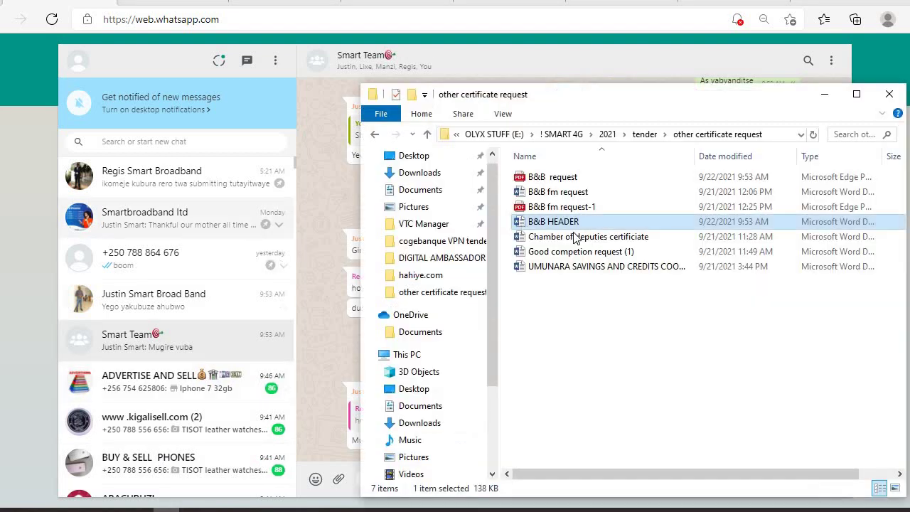
{"action": "left_click", "coordinate": [569, 178]}
{"action": "double_click", "coordinate": [569, 186]}
{"action": "scroll", "coordinate": [500, 217], "scroll_direction": "down", "scroll_amount": 5}
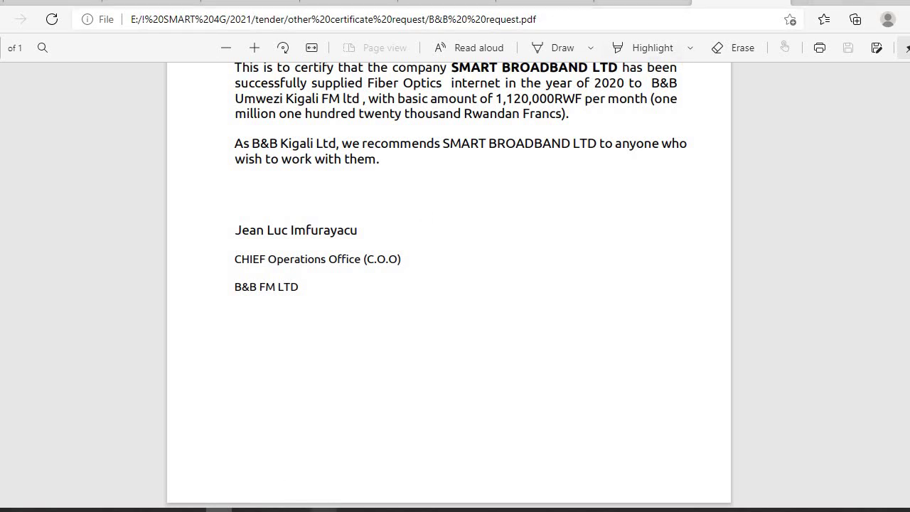
Switch to the letter in Word and rewrite the signatory's surname in capital letters.
{"action": "key", "text": "alt+Tab"}
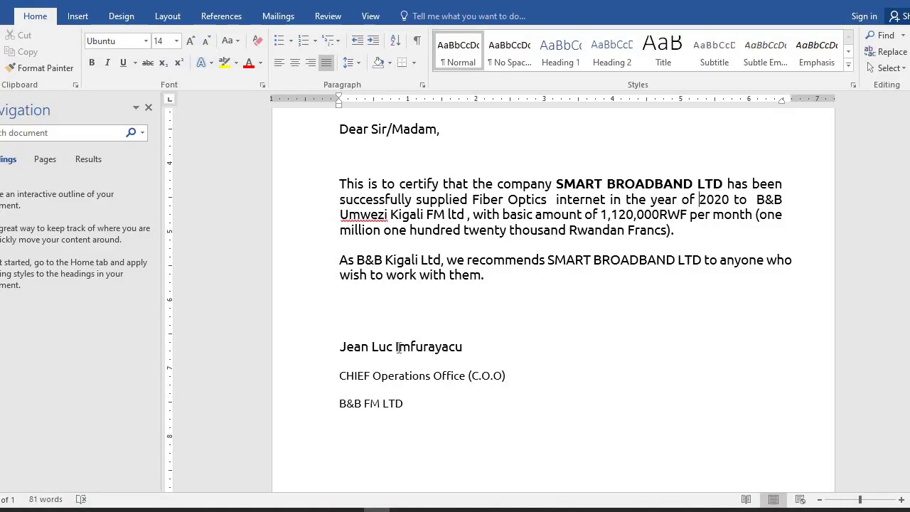
{"action": "left_click_drag", "start_coordinate": [451, 344], "coordinate": [464, 347]}
{"action": "type", "text": "IM"}
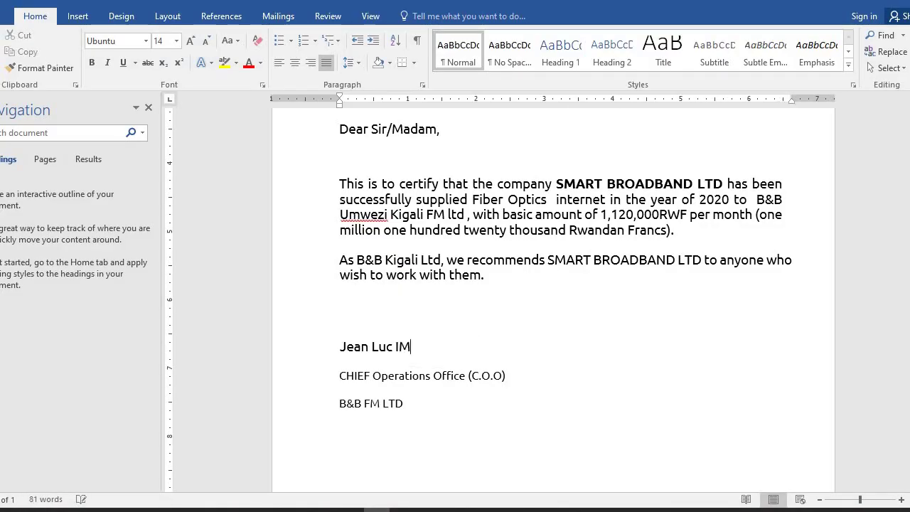
{"action": "type", "text": "FURAYACU"}
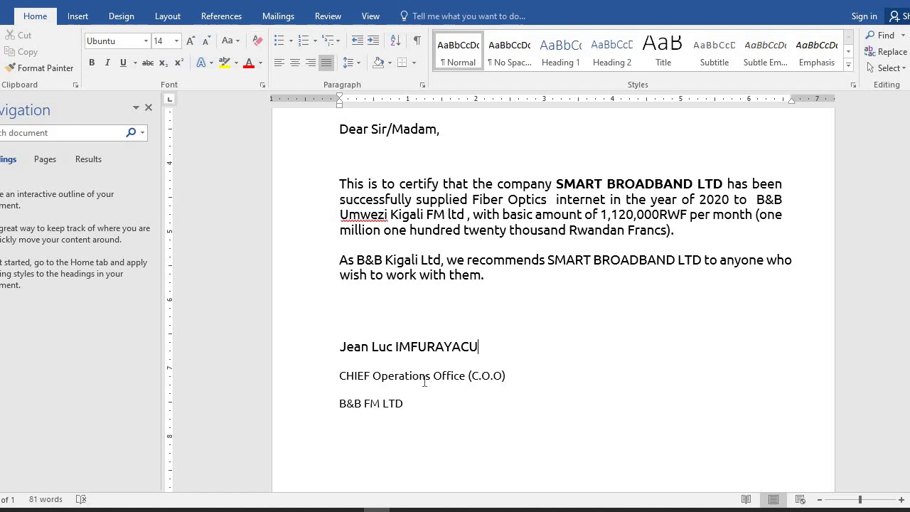
Save the updated letter as a PDF named "B&B HEADER" in the "other certificate request" folder.
{"action": "left_click", "coordinate": [4, 16]}
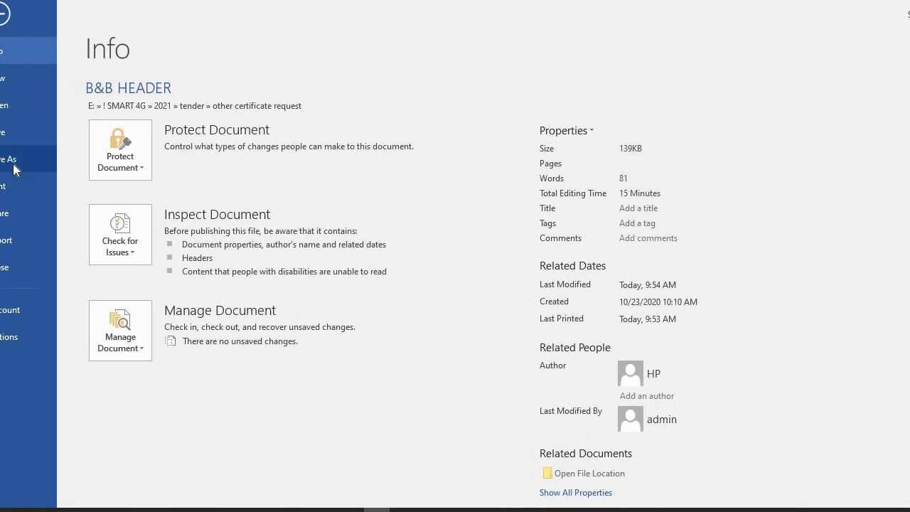
{"action": "left_click", "coordinate": [15, 170]}
{"action": "left_click", "coordinate": [374, 120]}
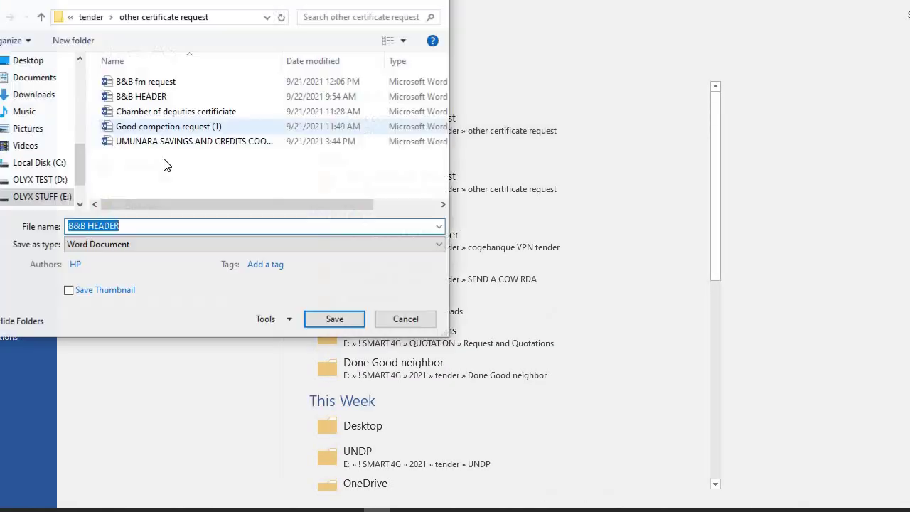
{"action": "left_click", "coordinate": [159, 244]}
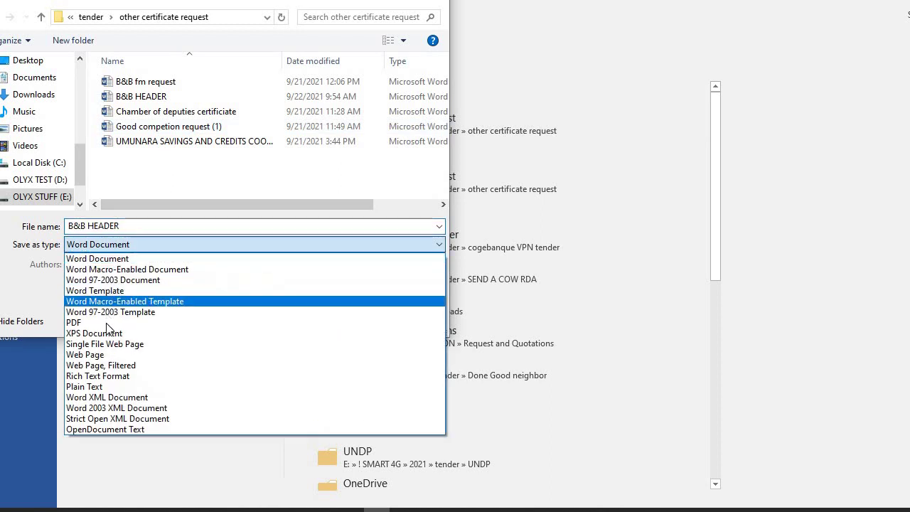
{"action": "left_click", "coordinate": [106, 324]}
{"action": "key", "text": "Return"}
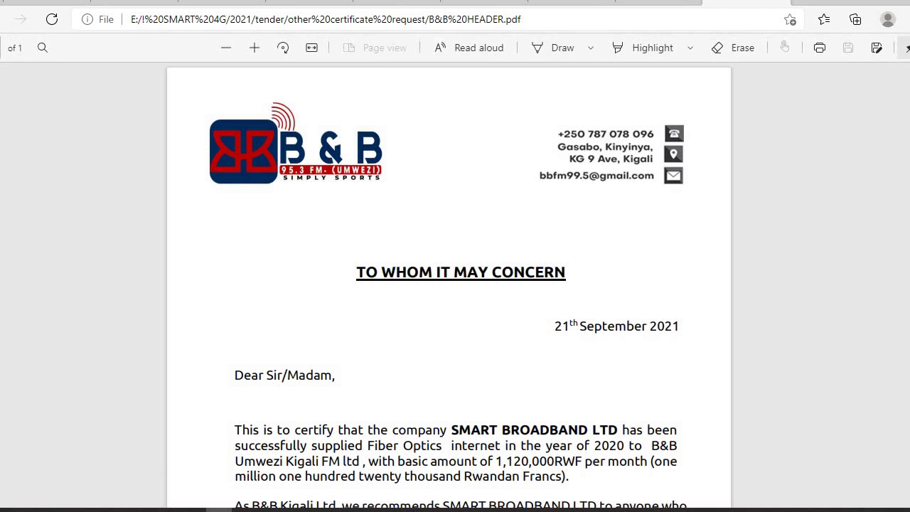
Send "B&B request.pdf" from the "other certificate request" folder to the first pinned contact in WhatsApp Web.
{"action": "key", "text": "alt+Tab"}
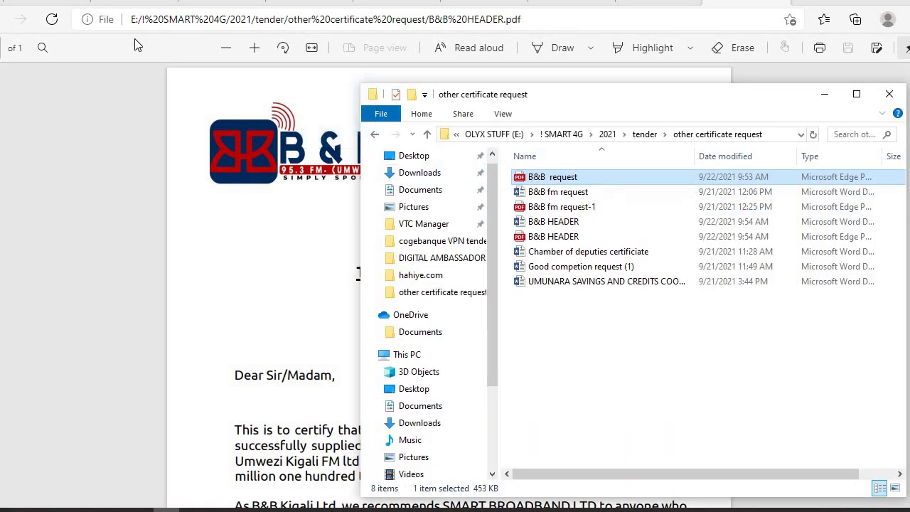
{"action": "left_click_drag", "start_coordinate": [43, 1], "coordinate": [202, 177]}
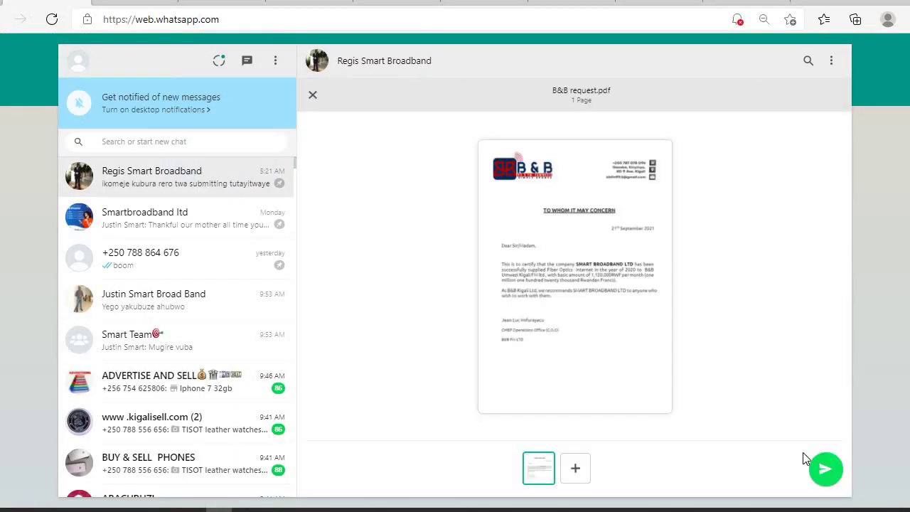
{"action": "left_click", "coordinate": [826, 470]}
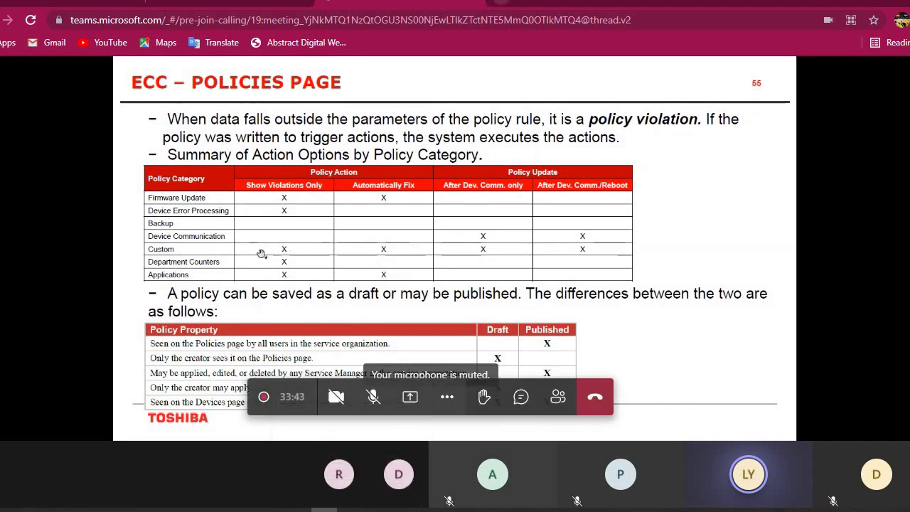
Search Google in a new tab for "ecc", refine the query to "ecc in toshiba printer", and return to the Teams meeting.
{"action": "key", "text": "ctrl+t"}
{"action": "type", "text": "ecc"}
{"action": "key", "text": "Return"}
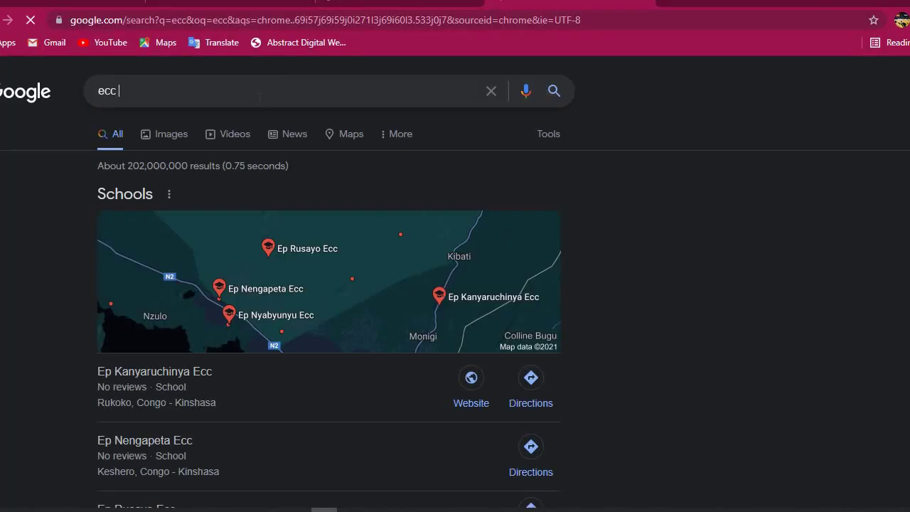
{"action": "left_click", "coordinate": [260, 98]}
{"action": "type", "text": "i"}
{"action": "key", "text": "BackSpace"}
{"action": "type", "text": "in tos"}
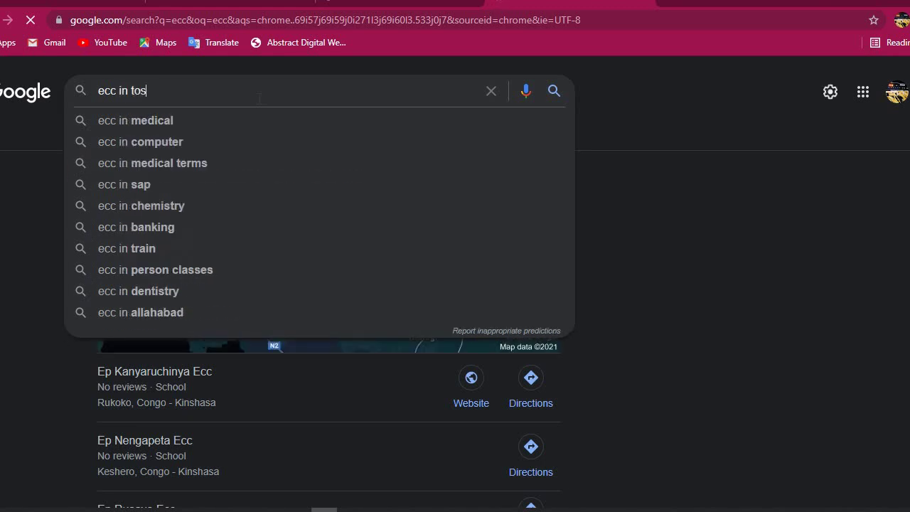
{"action": "type", "text": "hiba printer"}
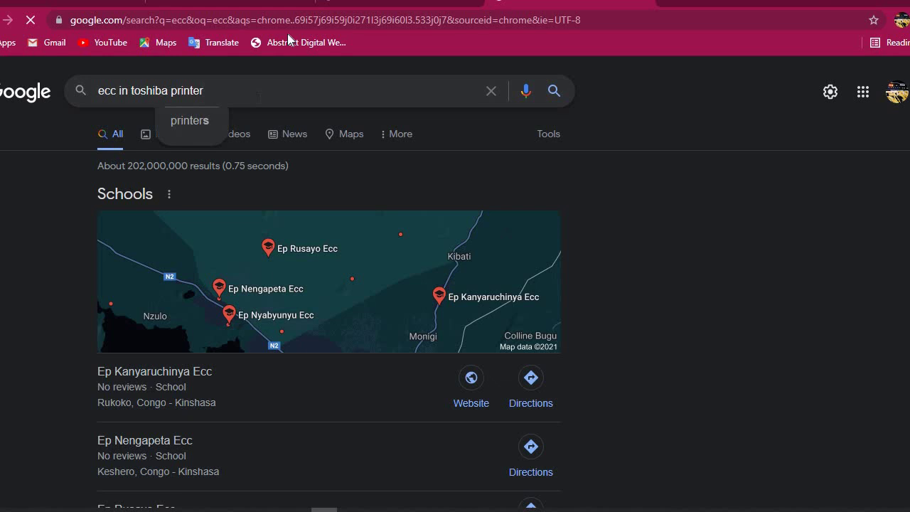
{"action": "key", "text": "Return"}
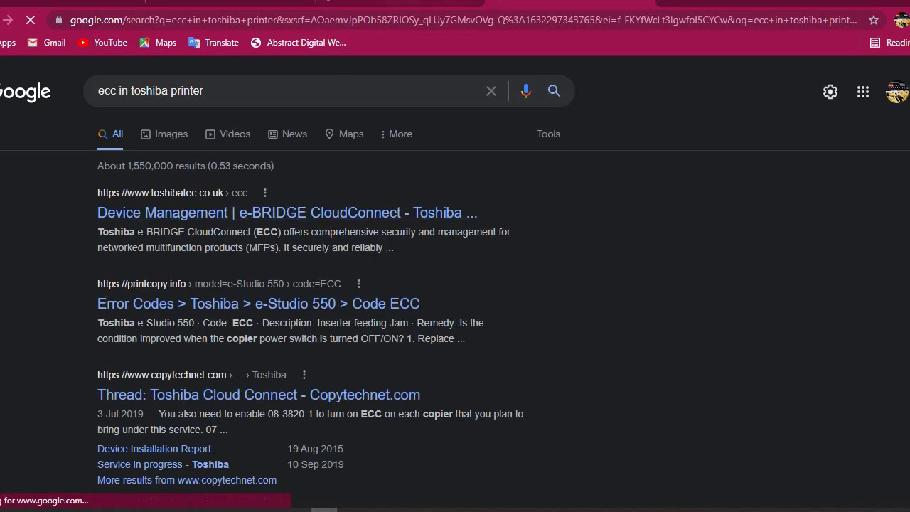
{"action": "left_click", "coordinate": [626, 2]}
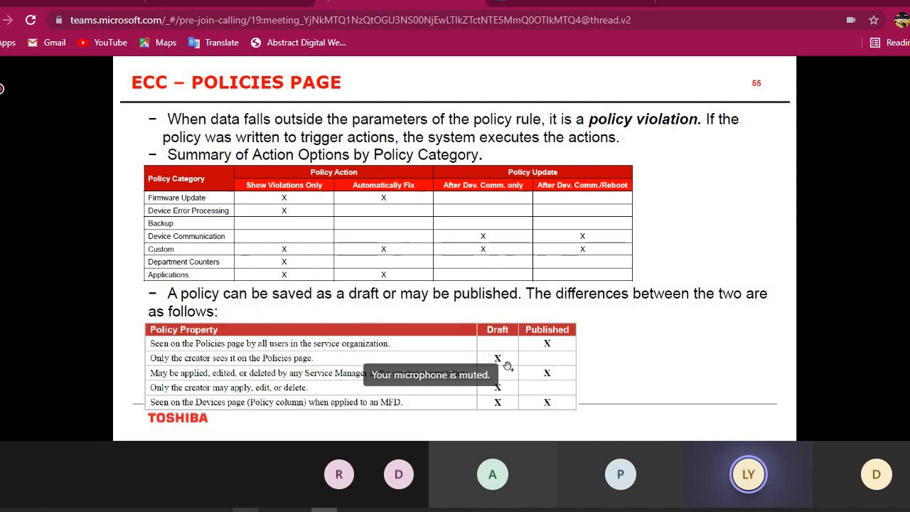
Switch to WhatsApp Web, forward the sent "B&B request.pdf" to the "Smart Team" group, and return to the Teams meeting.
{"action": "mouse_move", "coordinate": [148, 490]}
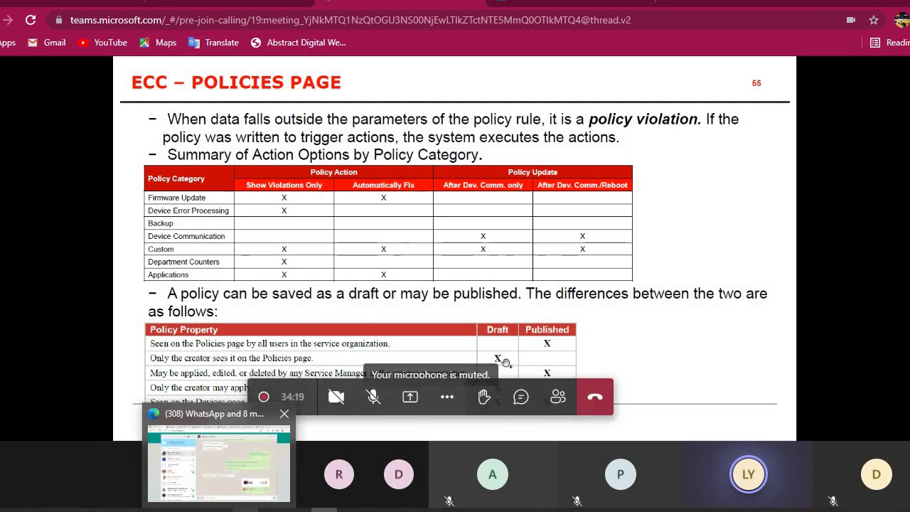
{"action": "left_click", "coordinate": [218, 462]}
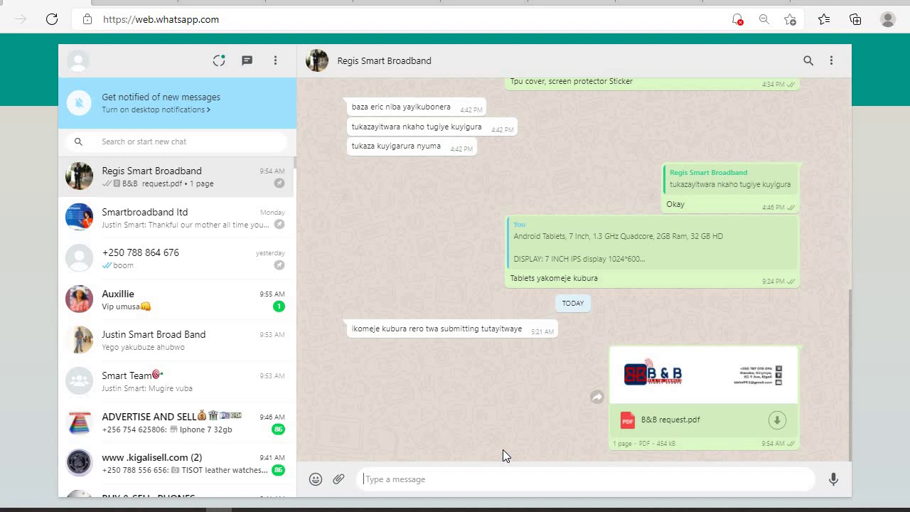
{"action": "left_click", "coordinate": [597, 397]}
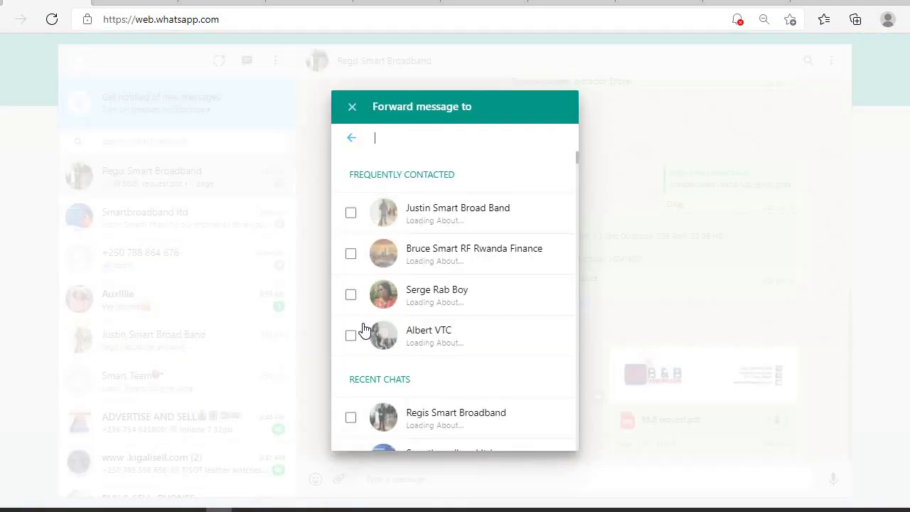
{"action": "scroll", "coordinate": [416, 399], "scroll_direction": "down", "scroll_amount": 5}
{"action": "left_click", "coordinate": [414, 400]}
{"action": "left_click", "coordinate": [544, 416]}
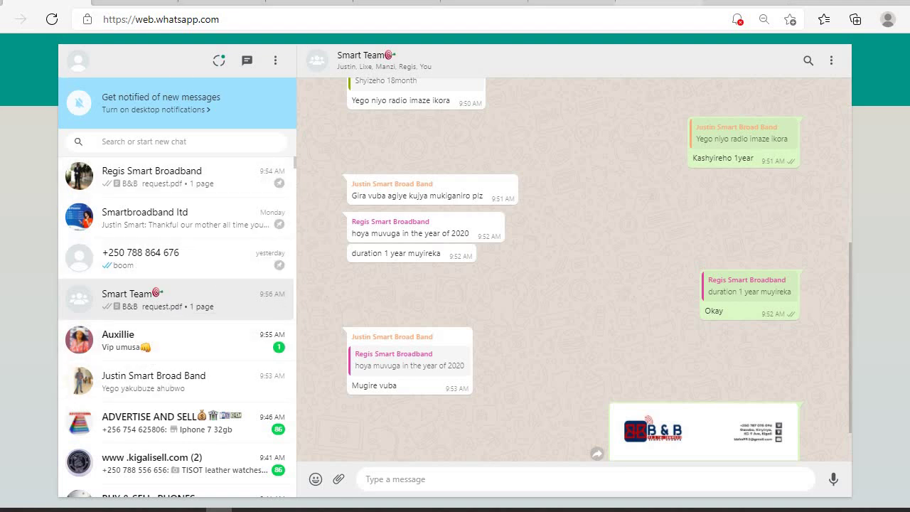
{"action": "key", "text": "alt+Tab"}
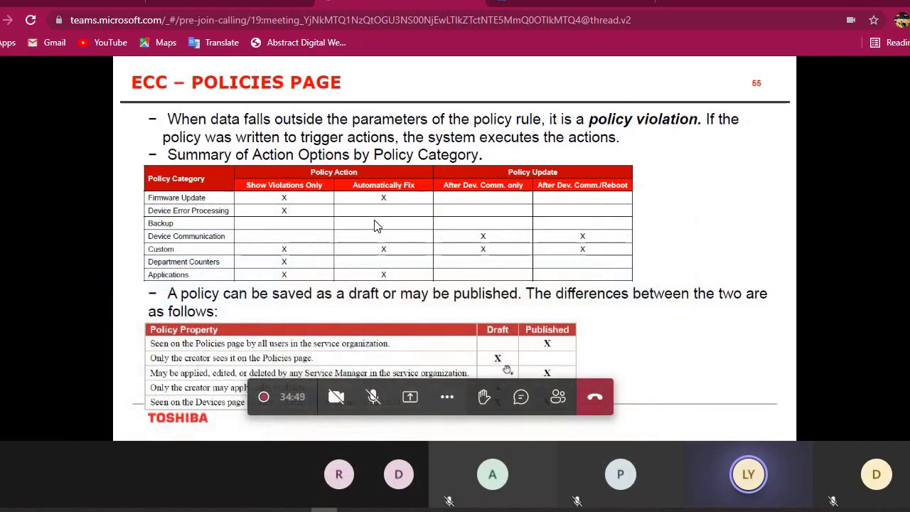